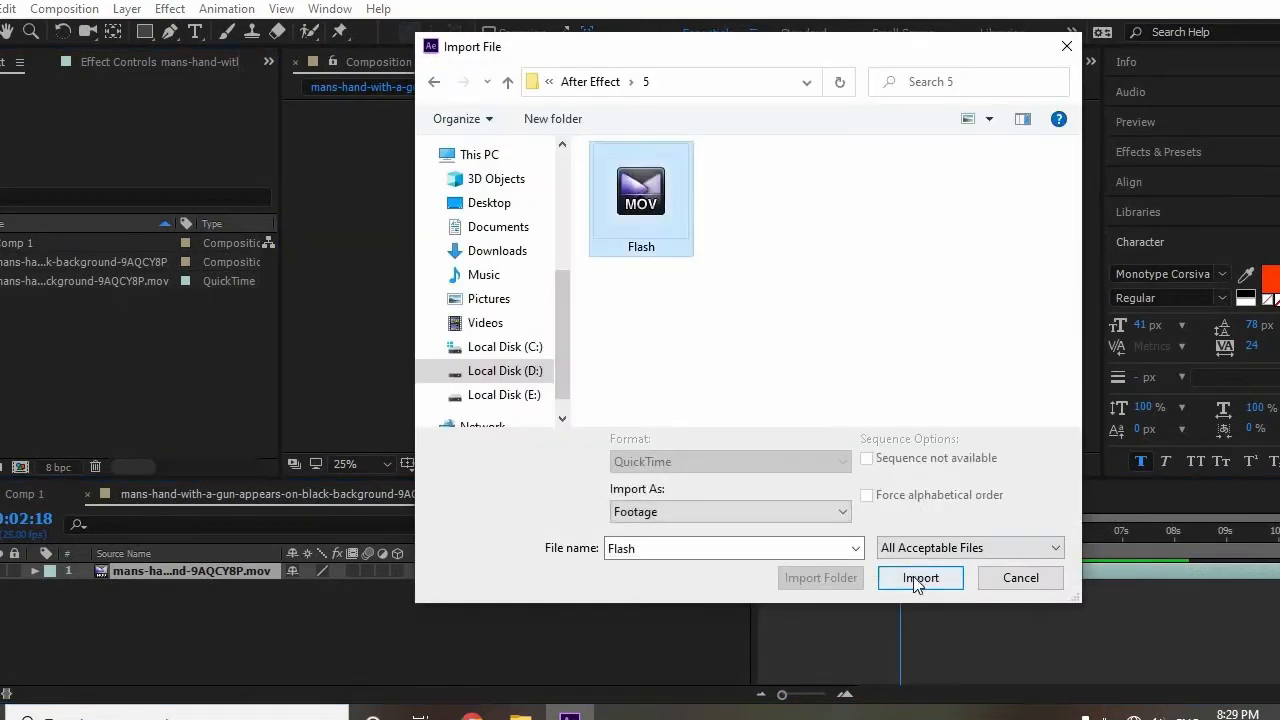
# Import the Flash footage and add it above the gun clip, starting at 0:00:02:18.
pyautogui.click(920, 578)
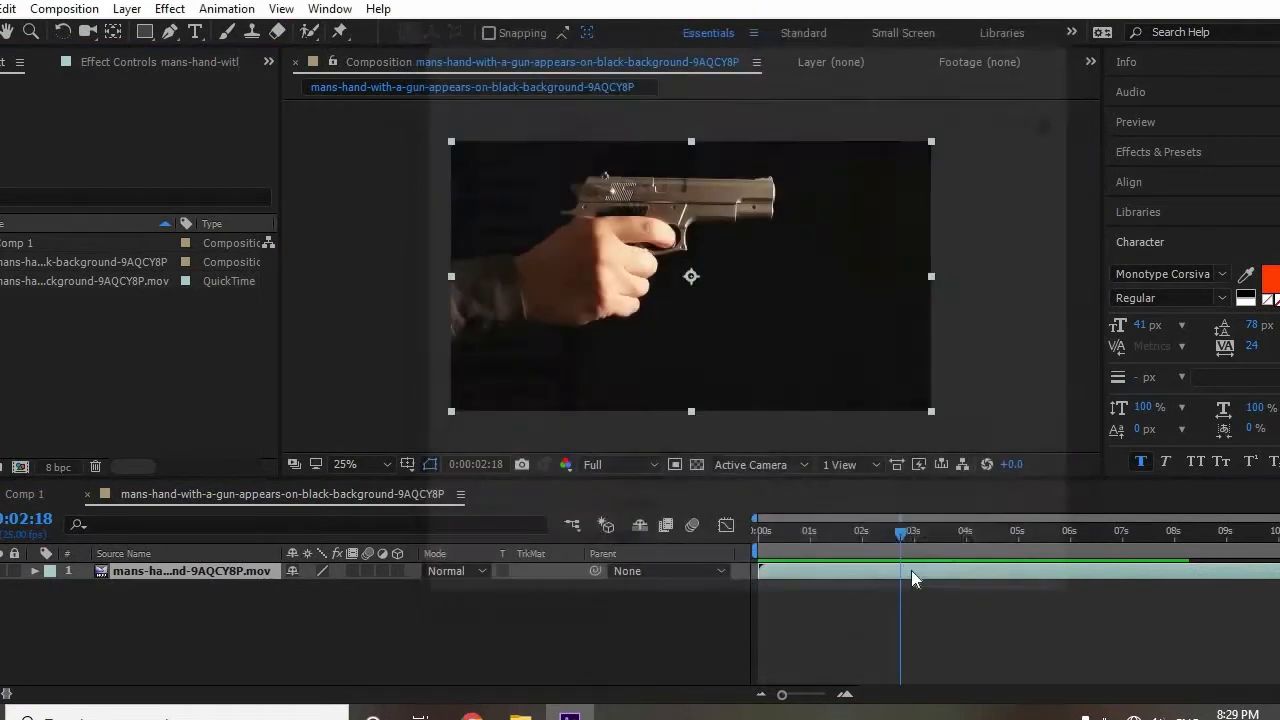
pyautogui.moveTo(52, 262); pyautogui.dragTo(128, 573)
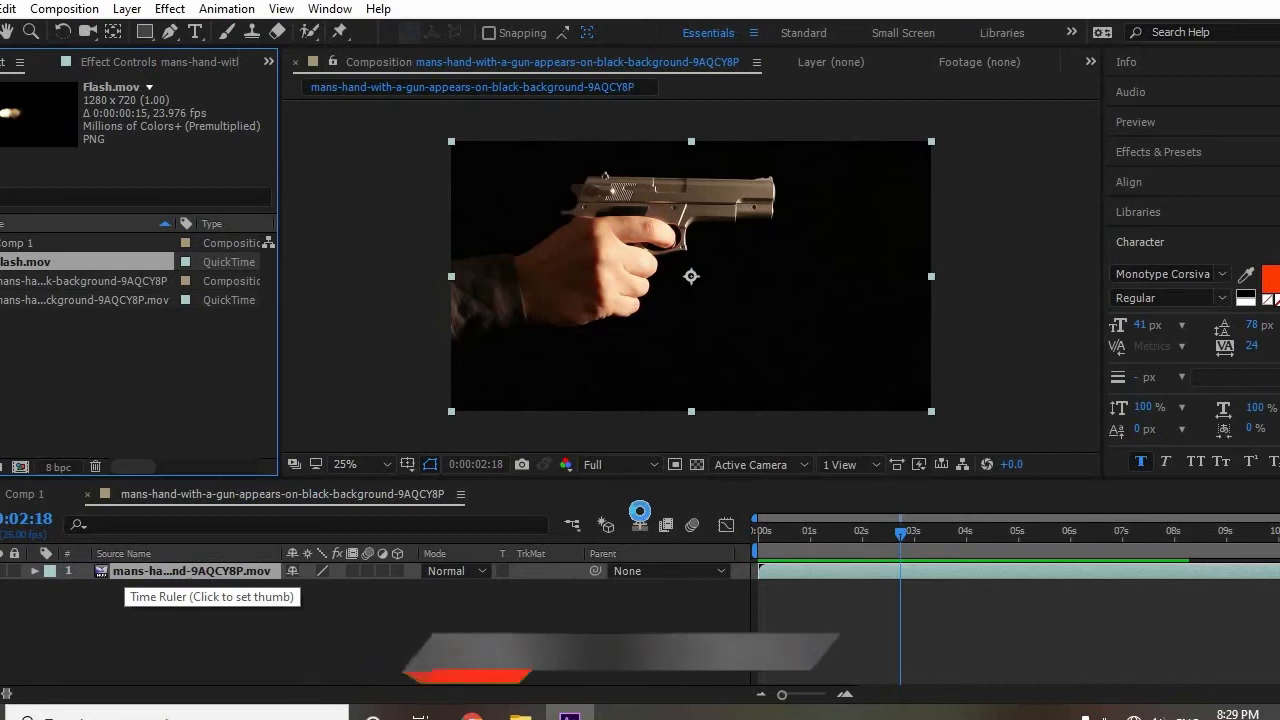
pyautogui.moveTo(779, 574); pyautogui.dragTo(919, 570)
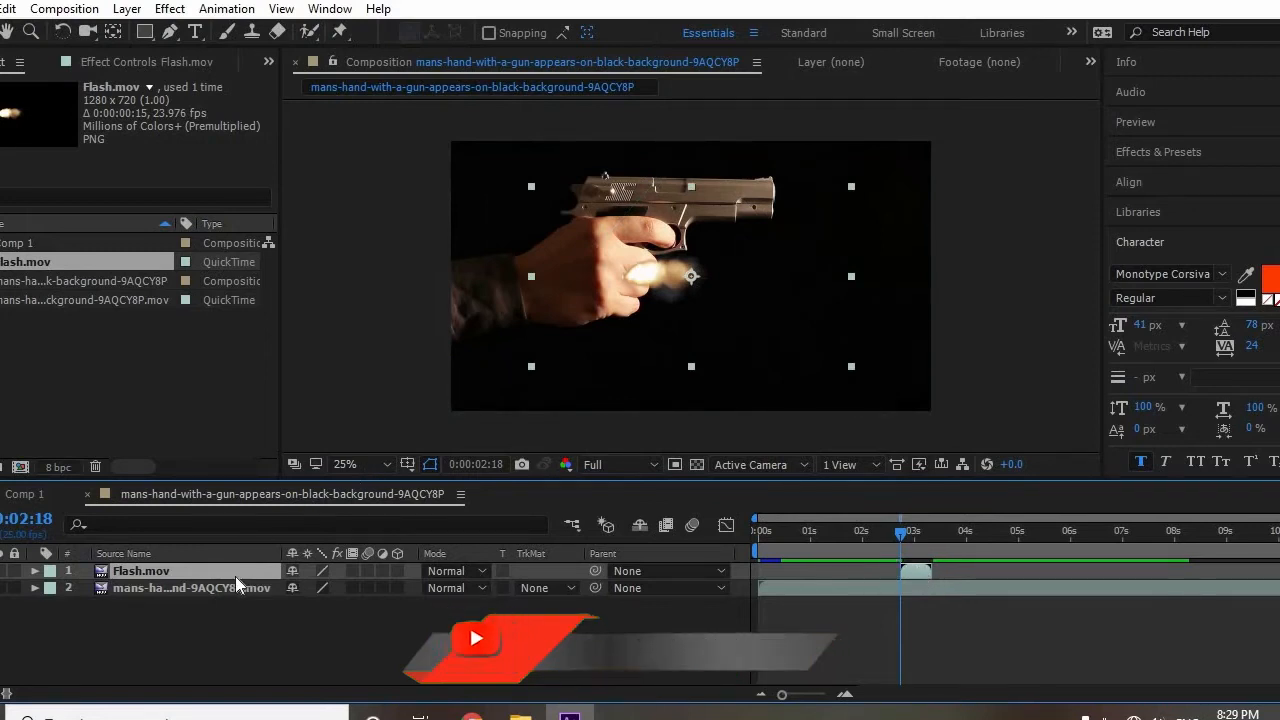
# Scale the Flash.mov layer to 207% and place it in front of the gun's muzzle at about 1872, 224.
pyautogui.press('s')
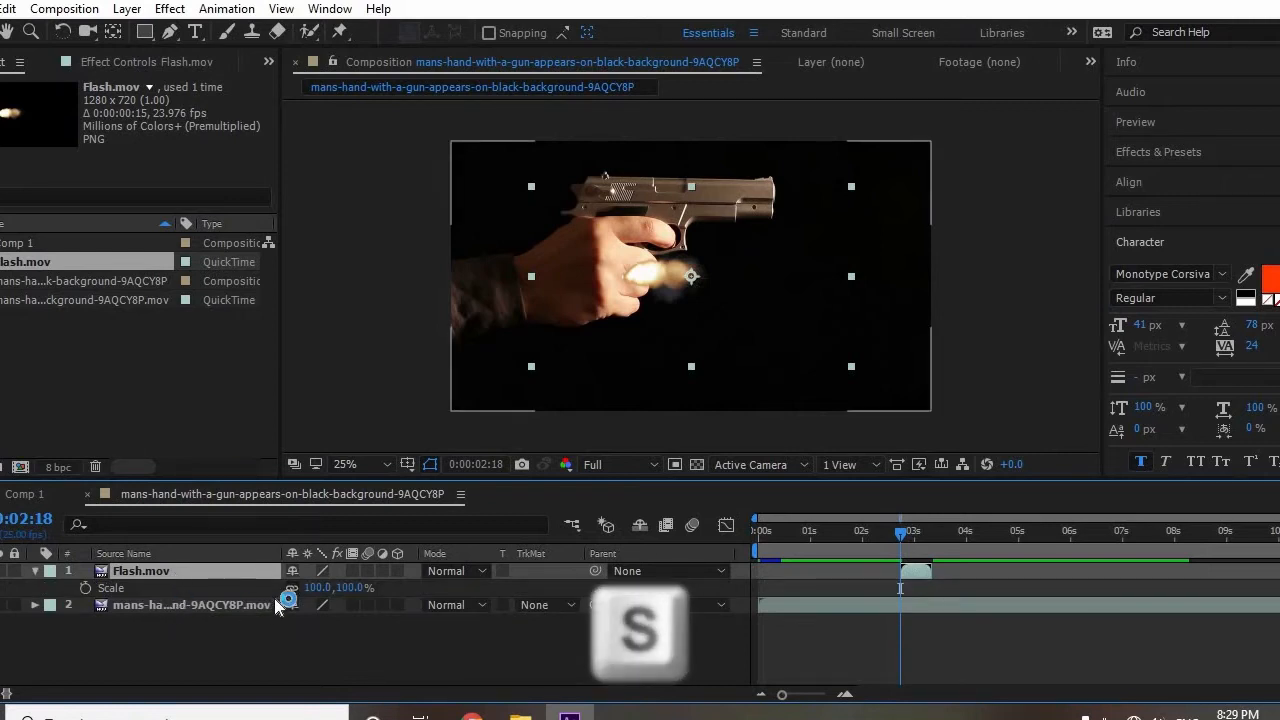
pyautogui.moveTo(355, 587); pyautogui.dragTo(458, 578)
pyautogui.moveTo(601, 269); pyautogui.dragTo(827, 197)
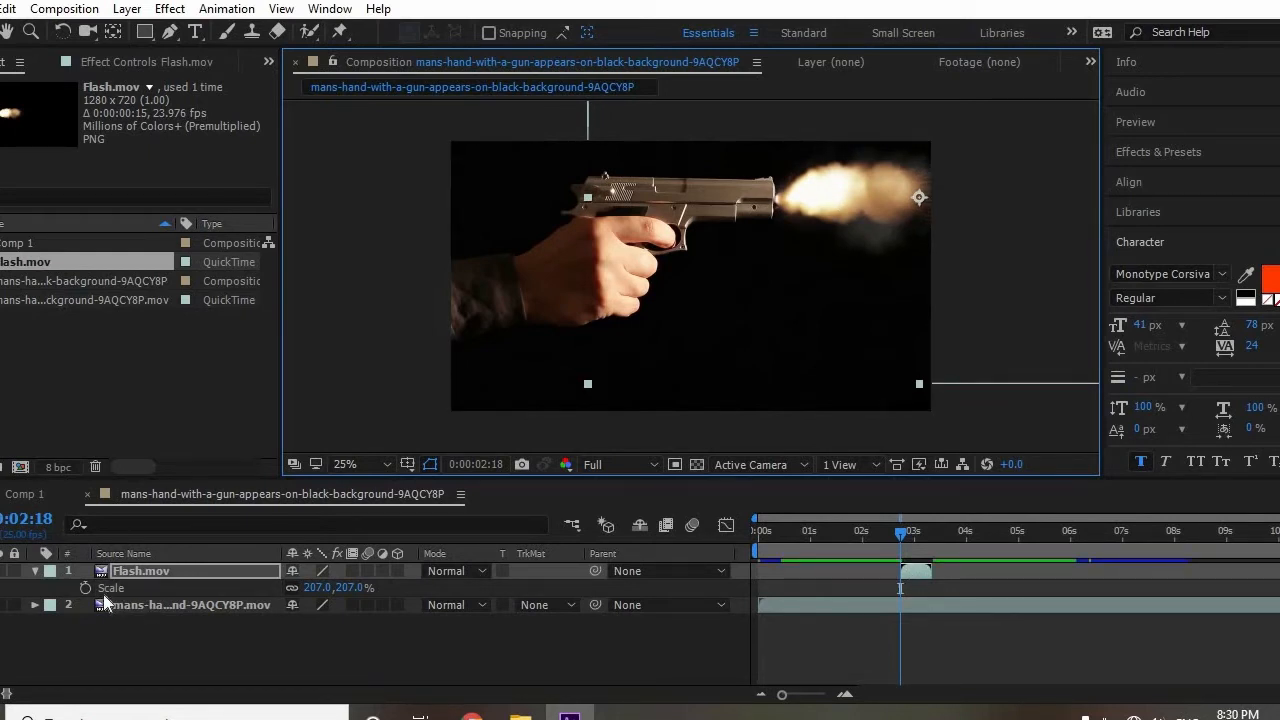
pyautogui.press('p')
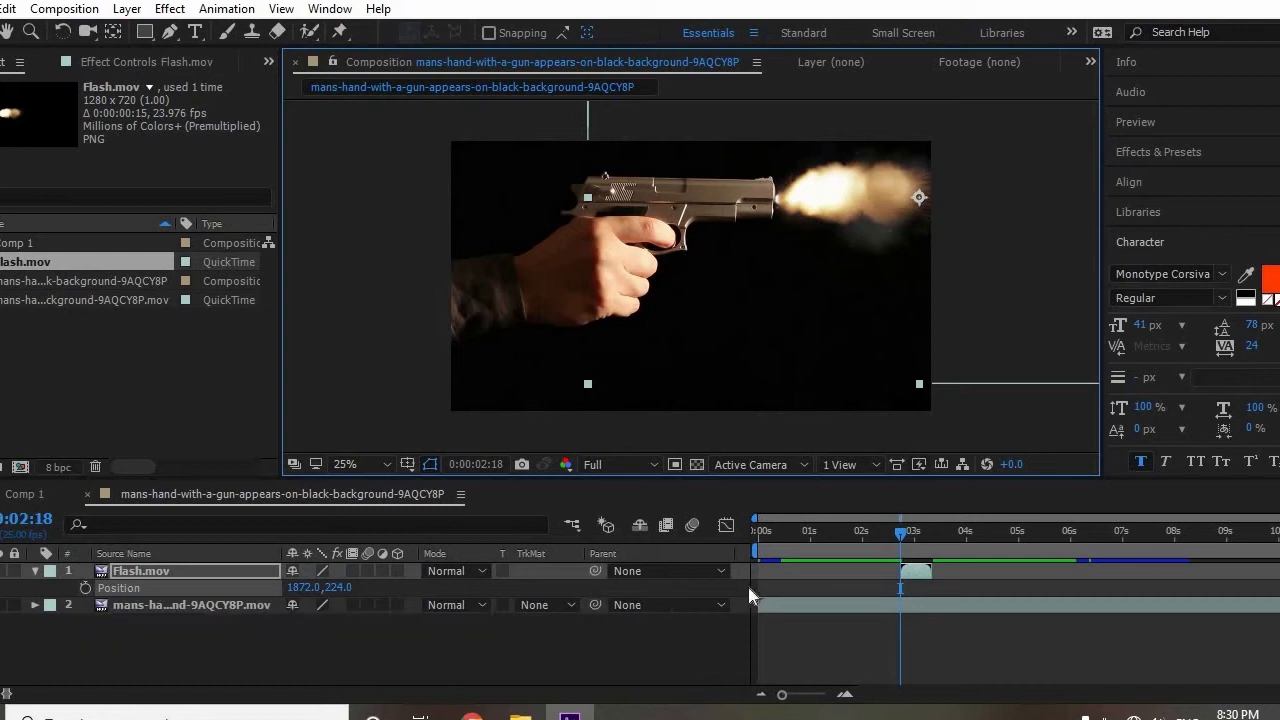
# Shift the flash clip later in time and step through the gun footage frame by frame from 0:00:02:17 to examine the firing moment.
pyautogui.moveTo(921, 572); pyautogui.dragTo(951, 570)
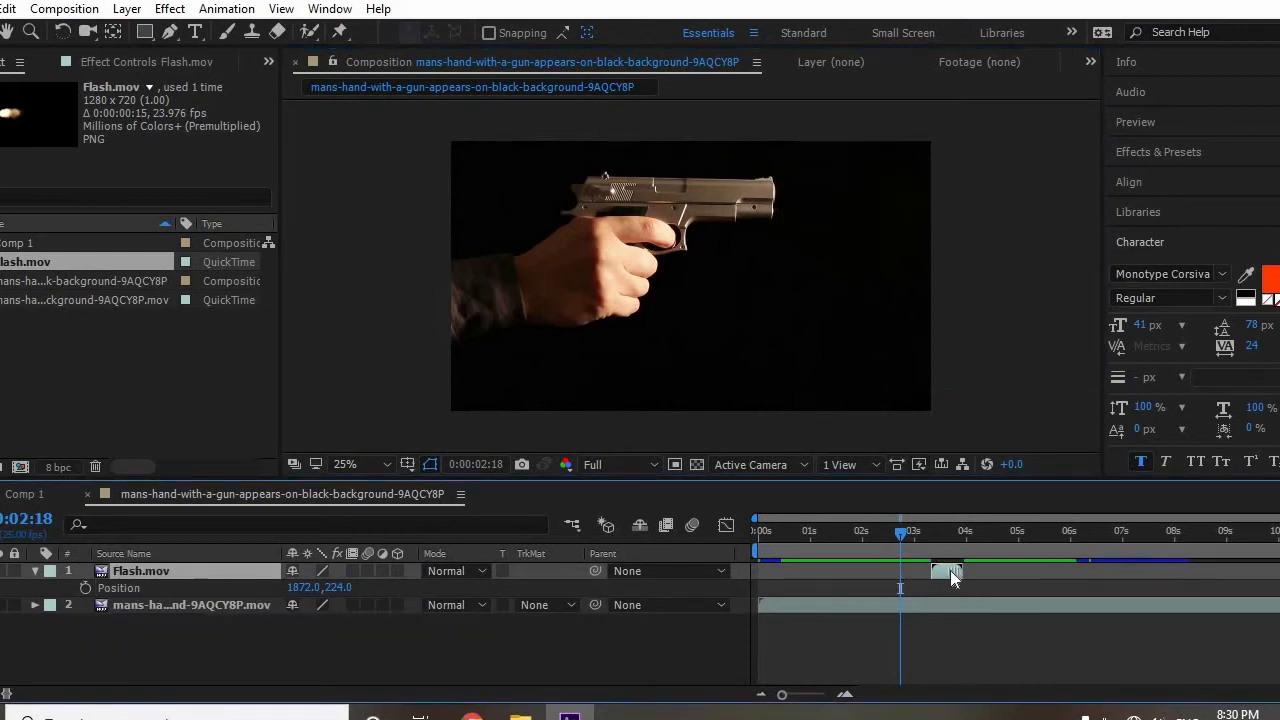
pyautogui.moveTo(892, 533); pyautogui.dragTo(890, 533)
pyautogui.press('pagedown')
pyautogui.press('pagedown')
pyautogui.press('pagedown')
pyautogui.press('pagedown')
pyautogui.press('pagedown')
pyautogui.press('pagedown')
pyautogui.press('pagedown')
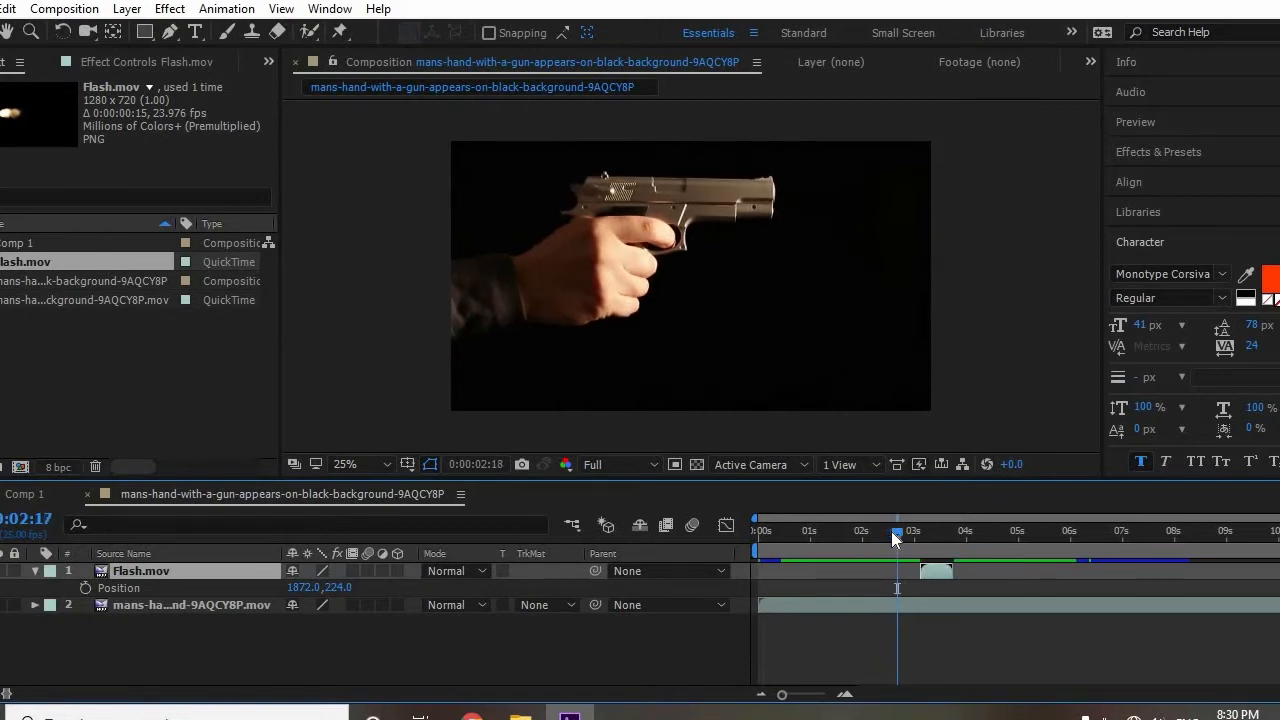
pyautogui.press('pagedown')
pyautogui.press('pagedown')
pyautogui.press('pagedown')
pyautogui.press('pagedown')
pyautogui.press('pagedown')
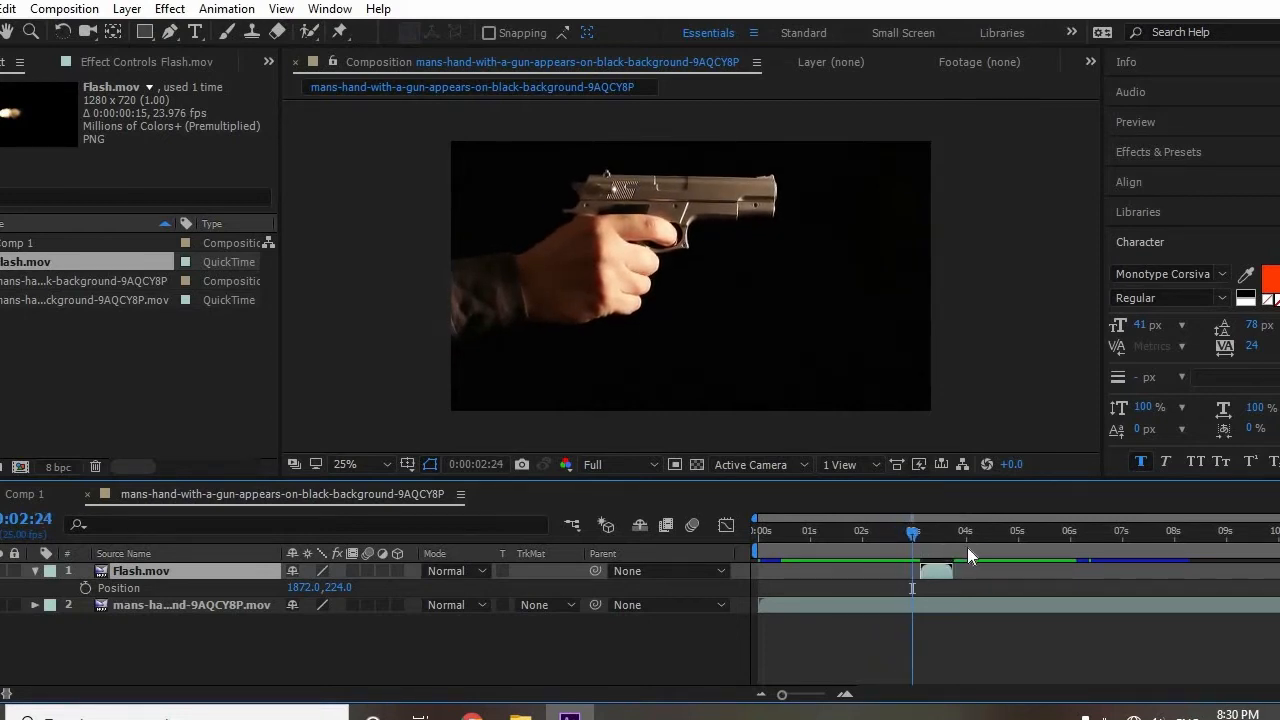
pyautogui.press('pagedown')
pyautogui.press('pagedown')
pyautogui.press('pagedown')
pyautogui.press('pagedown')
pyautogui.press('pagedown')
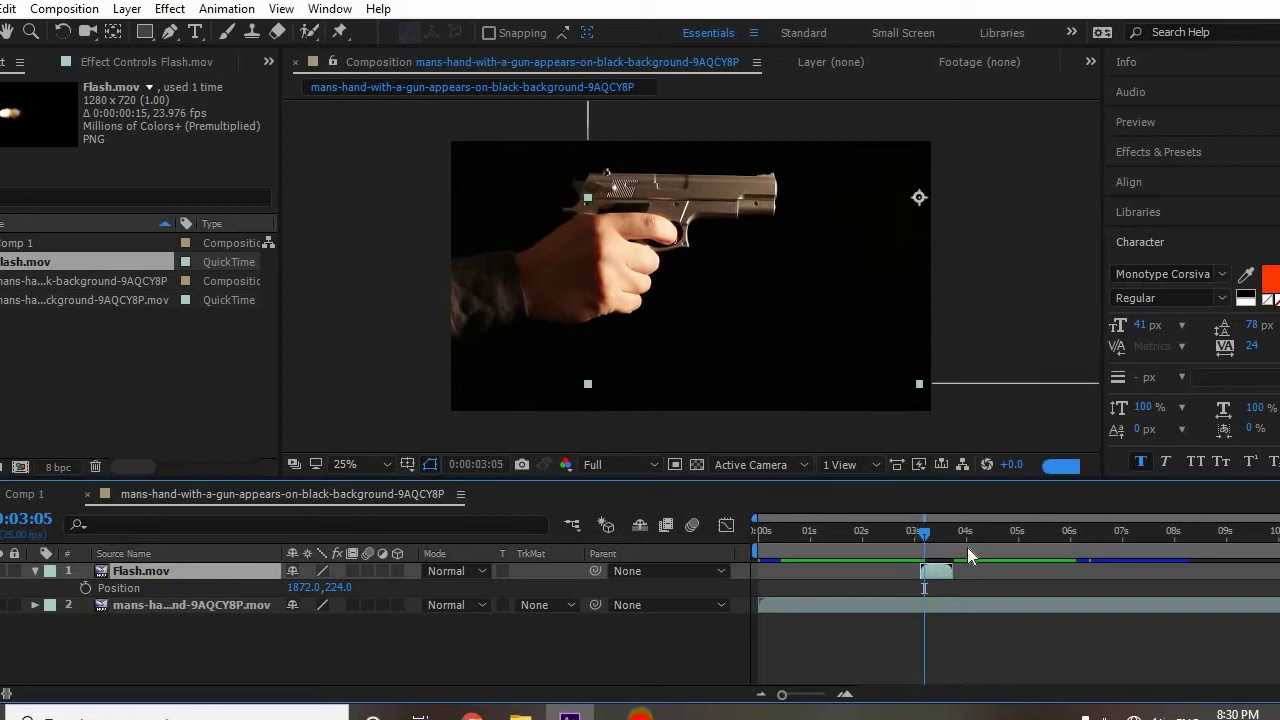
# Find the frame just before the gun recoils and move the flash clip to start there, at 0:00:03:08.
pyautogui.moveTo(940, 571); pyautogui.dragTo(1008, 571)
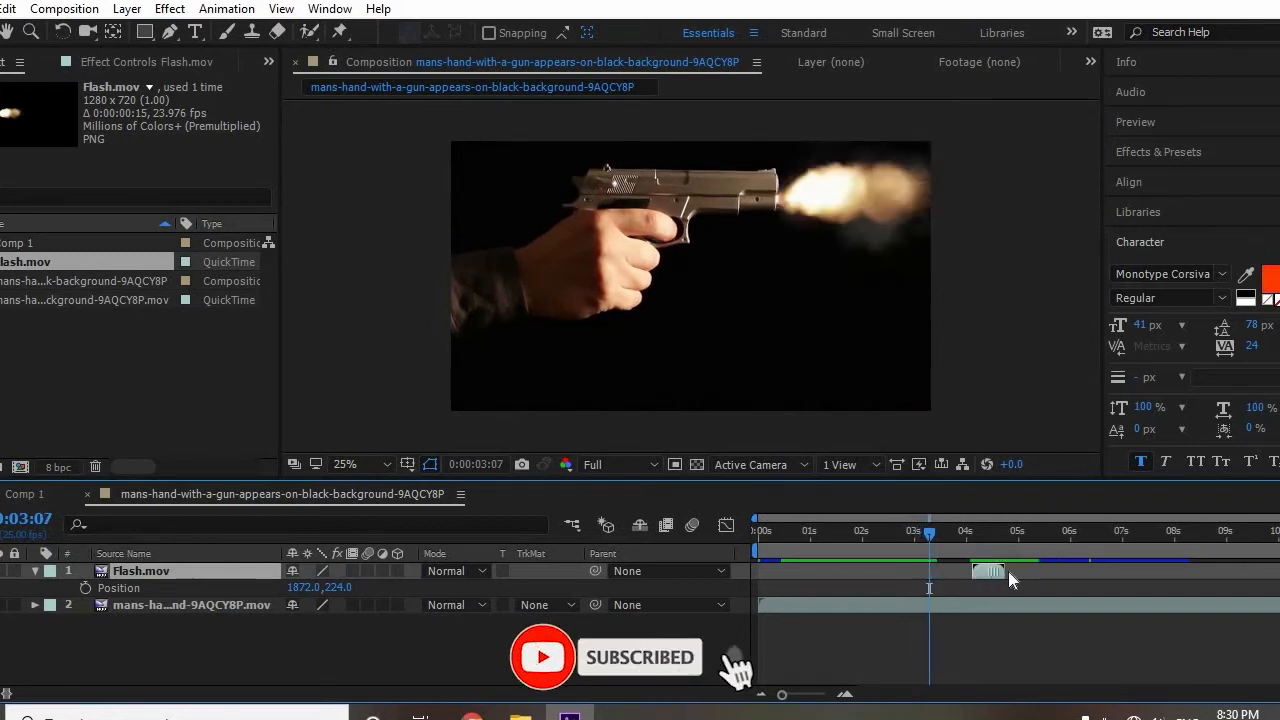
pyautogui.press('pagedown')
pyautogui.press('pagedown')
pyautogui.press('pagedown')
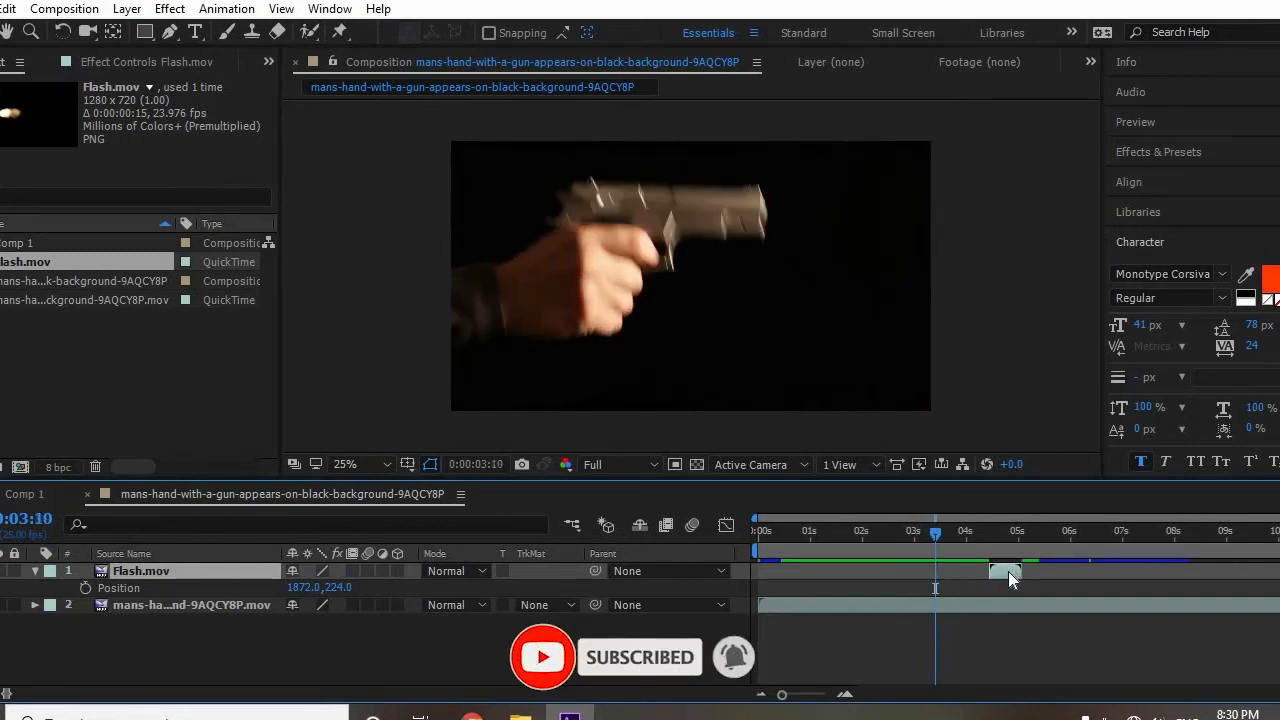
pyautogui.press('pagedown')
pyautogui.press('pagedown')
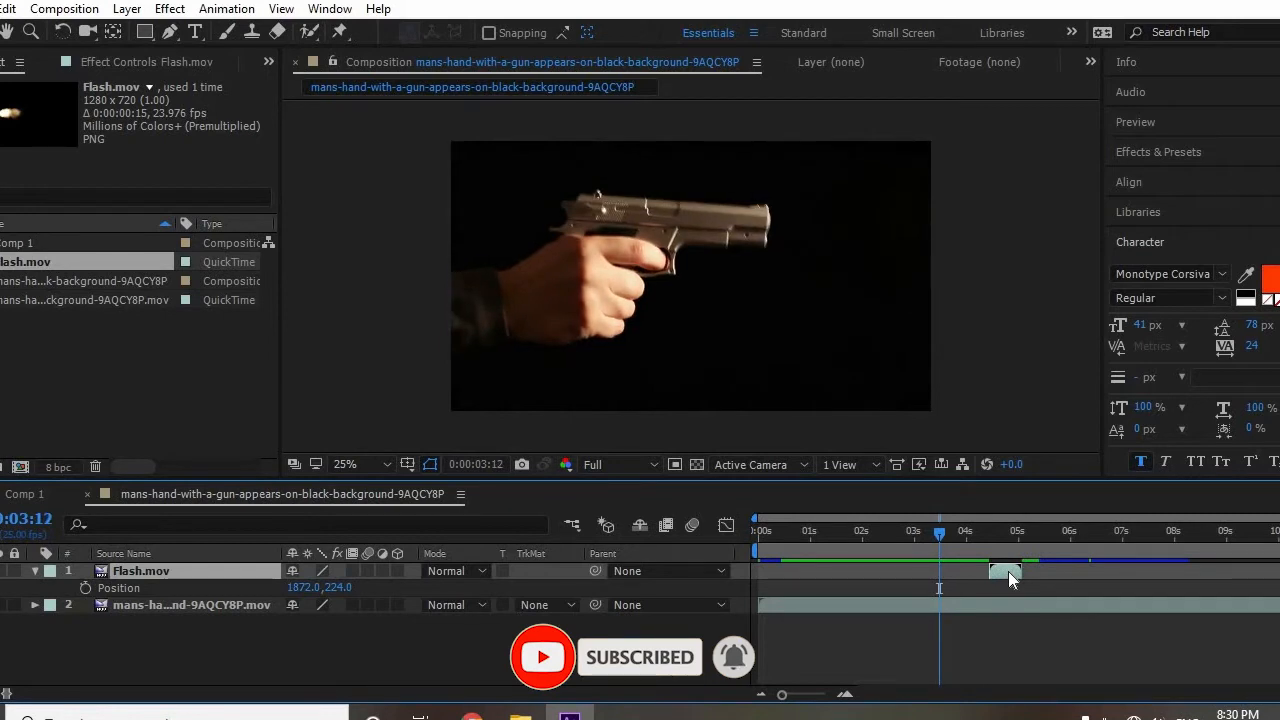
pyautogui.press('pageup')
pyautogui.press('pageup')
pyautogui.press('pageup')
pyautogui.press('pageup')
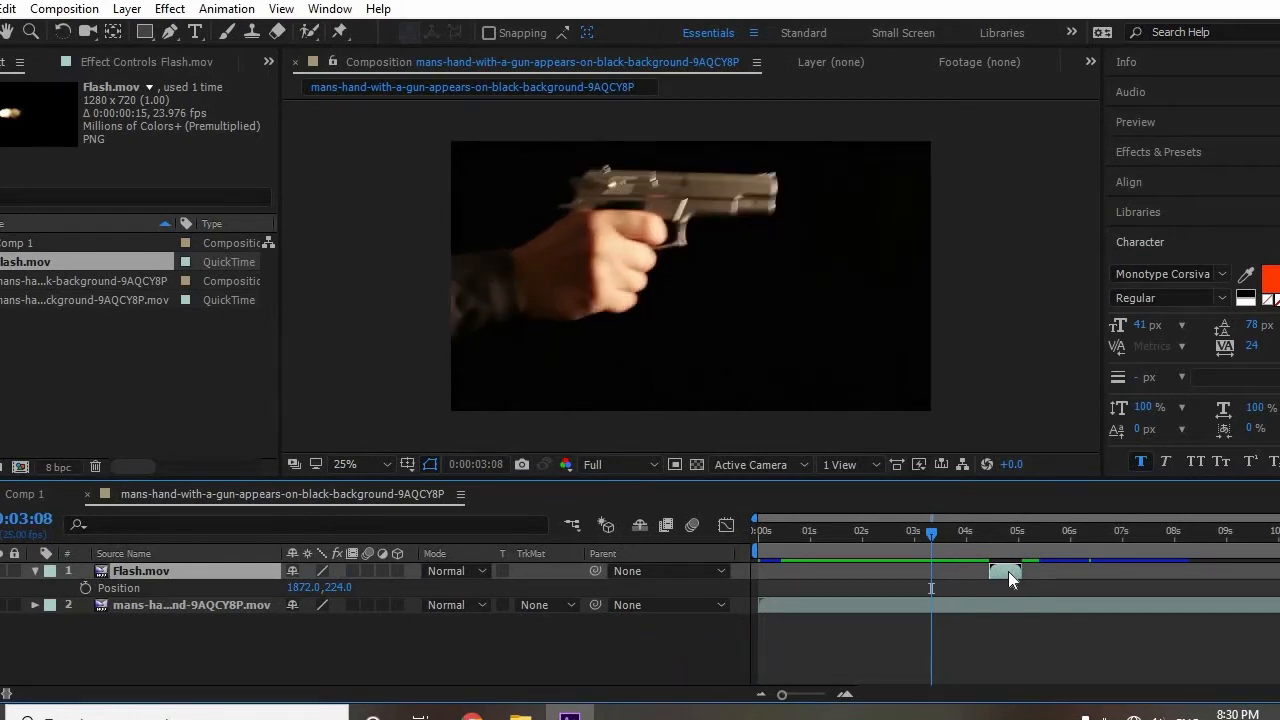
pyautogui.press('pageup')
pyautogui.press('pagedown')
pyautogui.moveTo(1004, 573); pyautogui.dragTo(946, 571)
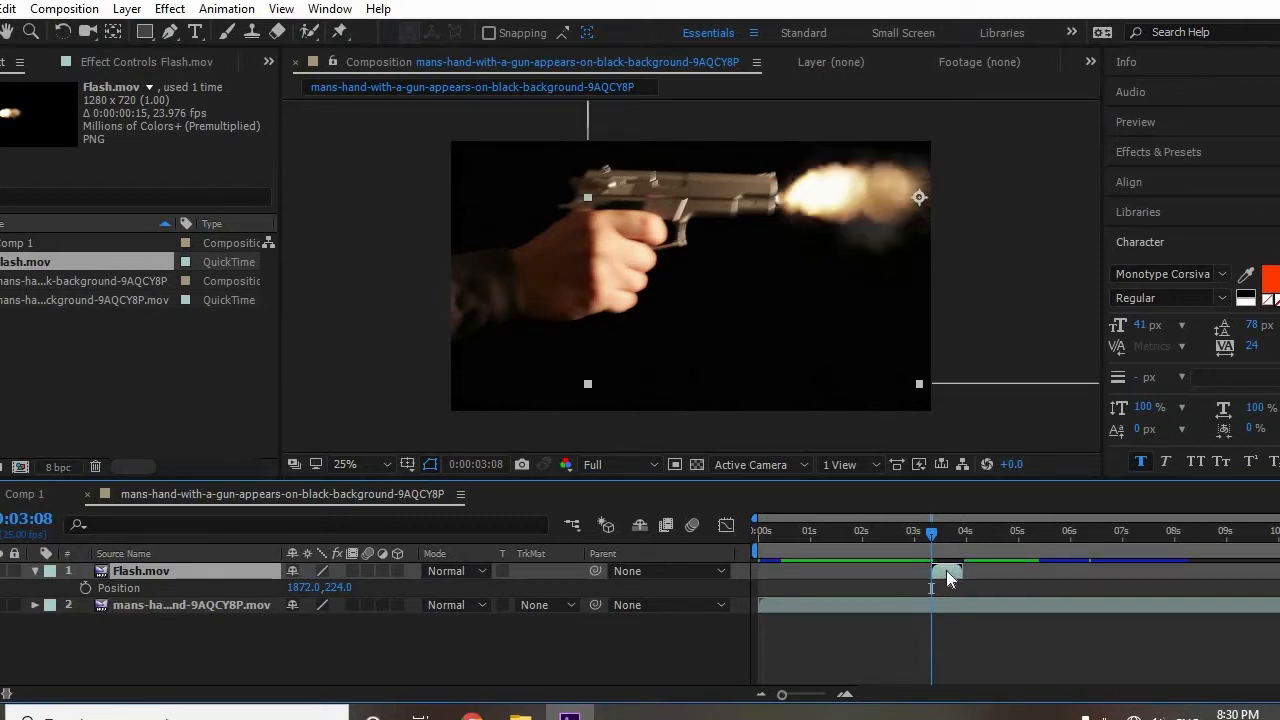
# Align the flash with the muzzle at about 1876, 204 and start position and rotation keyframes at 0:00:03:08.
pyautogui.moveTo(838, 197); pyautogui.dragTo(838, 190)
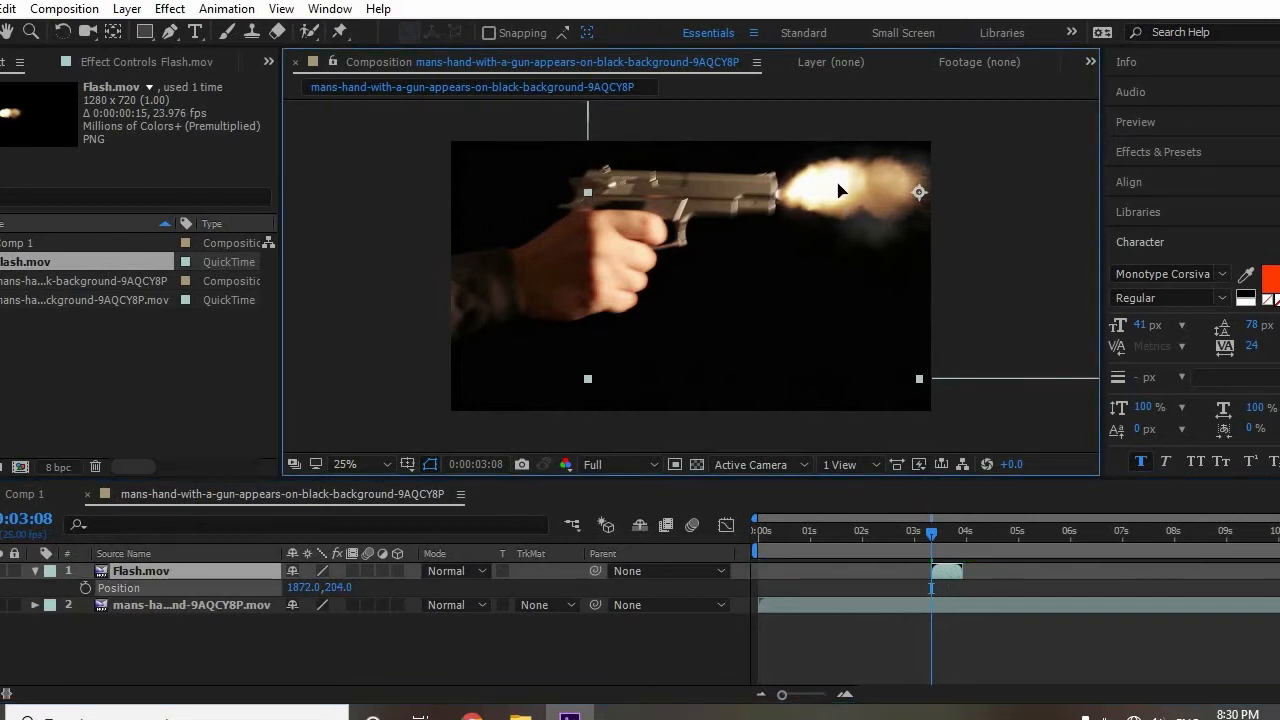
pyautogui.hotkey('ctrl', 'r')
pyautogui.press('Right')
pyautogui.hotkey('shift', 'r')
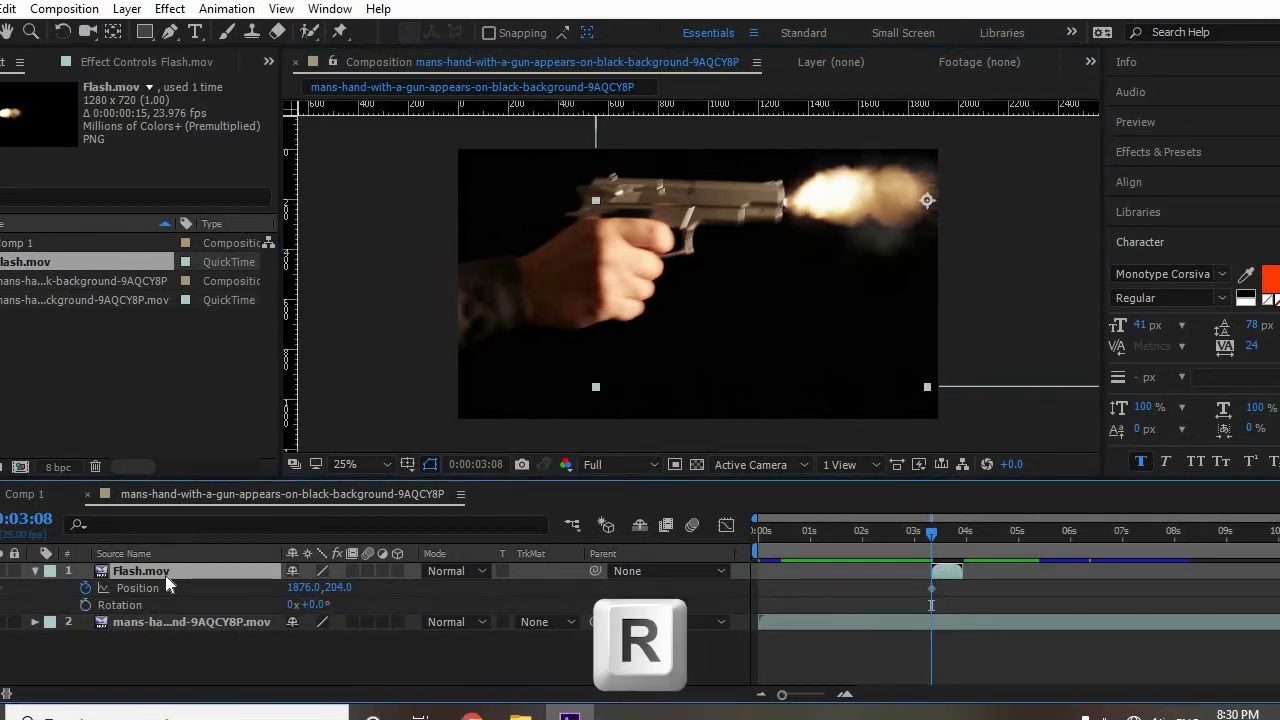
pyautogui.click(137, 616)
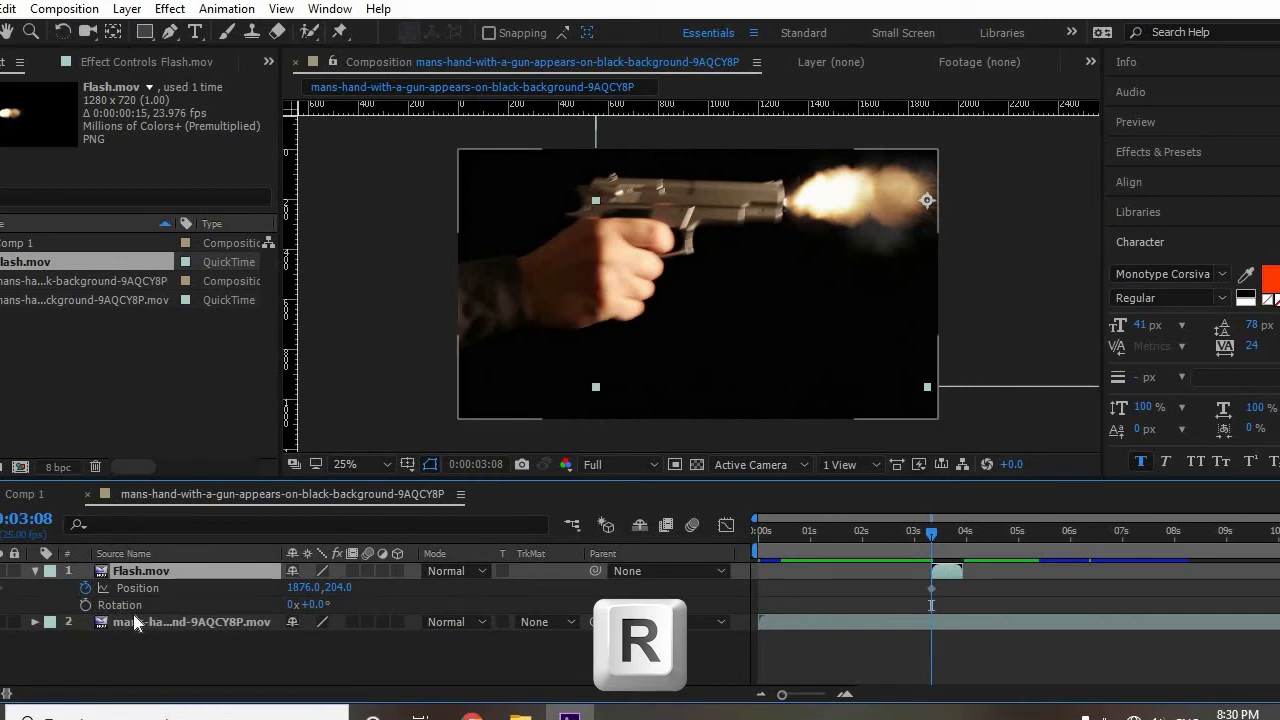
pyautogui.hotkey('ctrl', 'r')
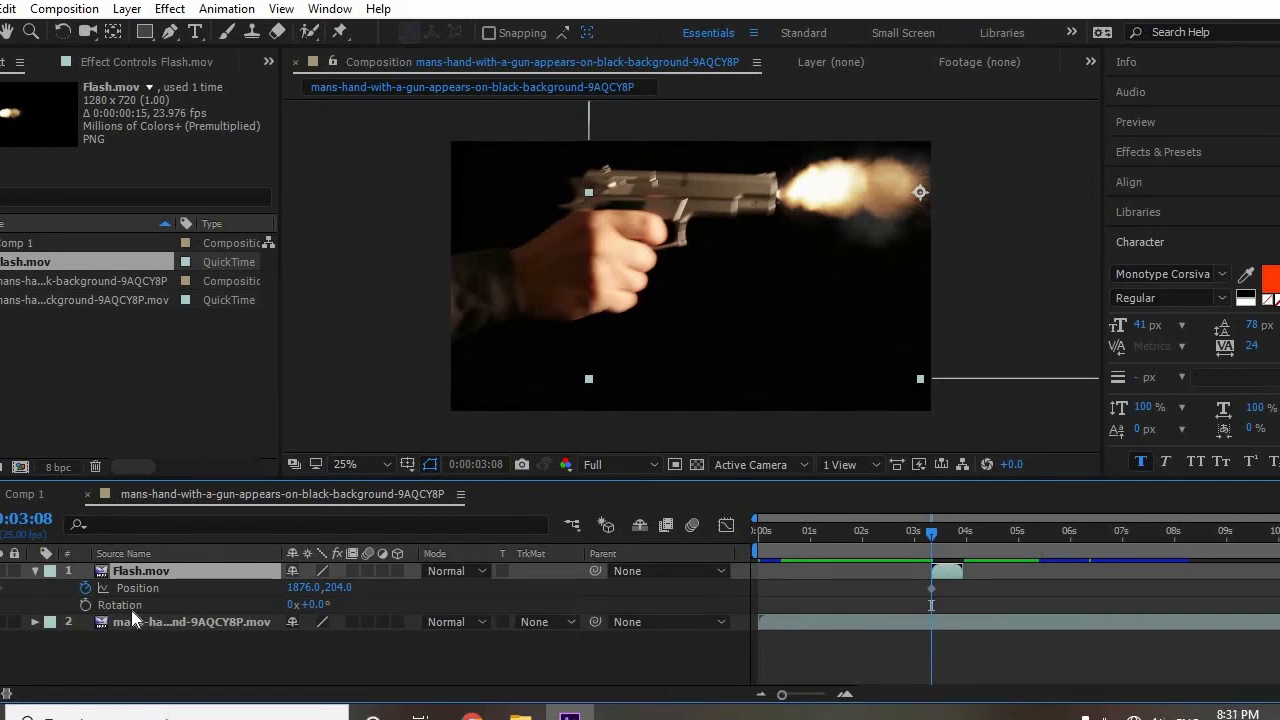
pyautogui.click(86, 604)
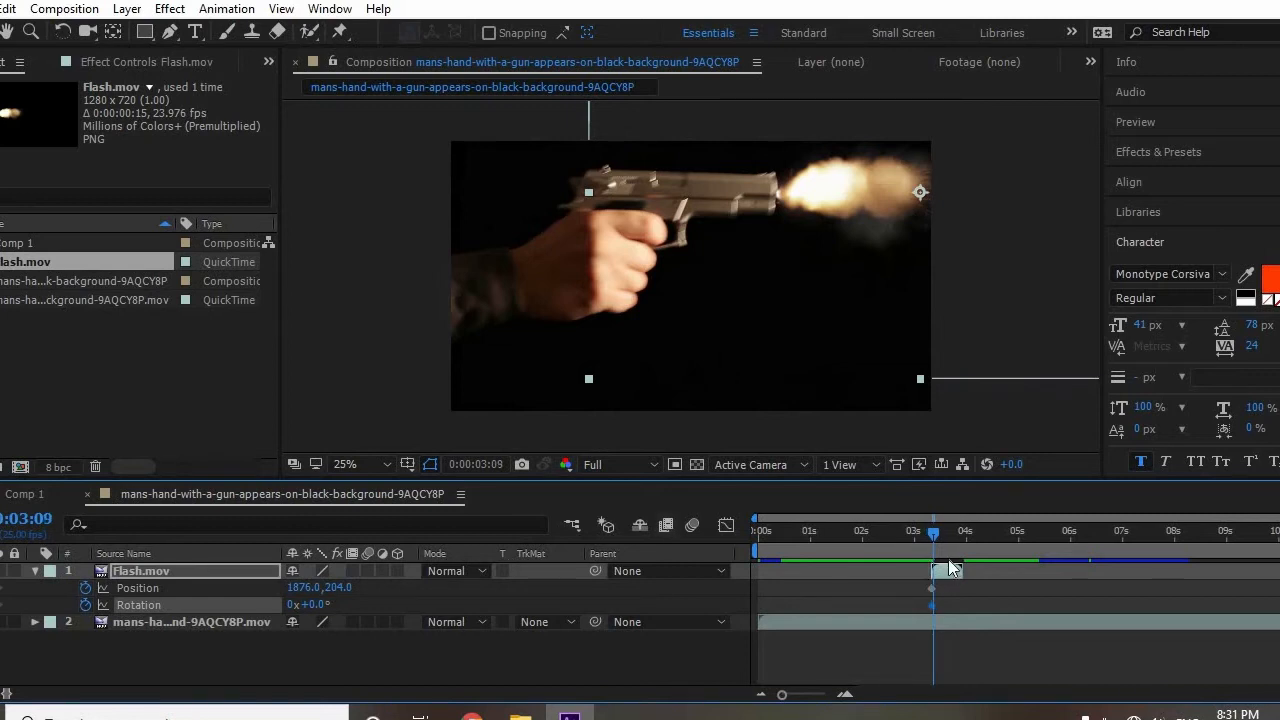
pyautogui.press('pageup')
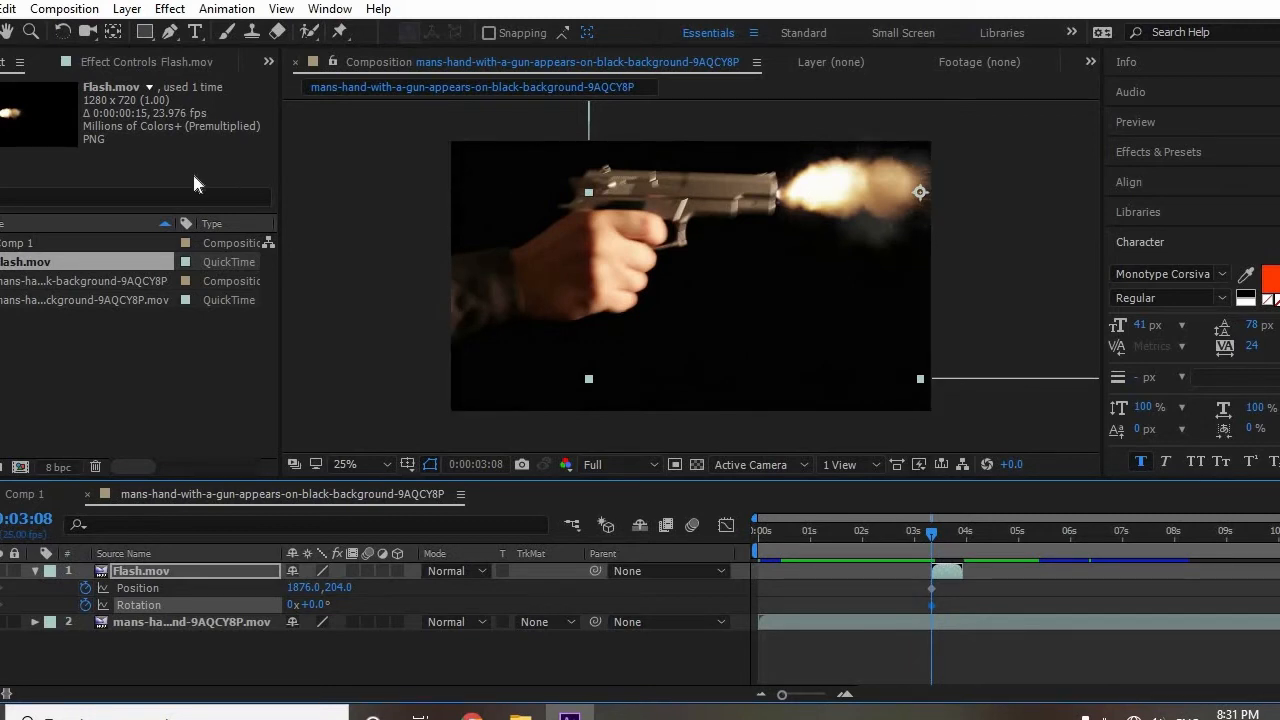
# Move the flash's anchor point to the muzzle tip, and follow the muzzle at 0:00:03:09 with a position keyframe at about 1268, 216.
pyautogui.click(113, 31)
pyautogui.moveTo(921, 195); pyautogui.dragTo(783, 203)
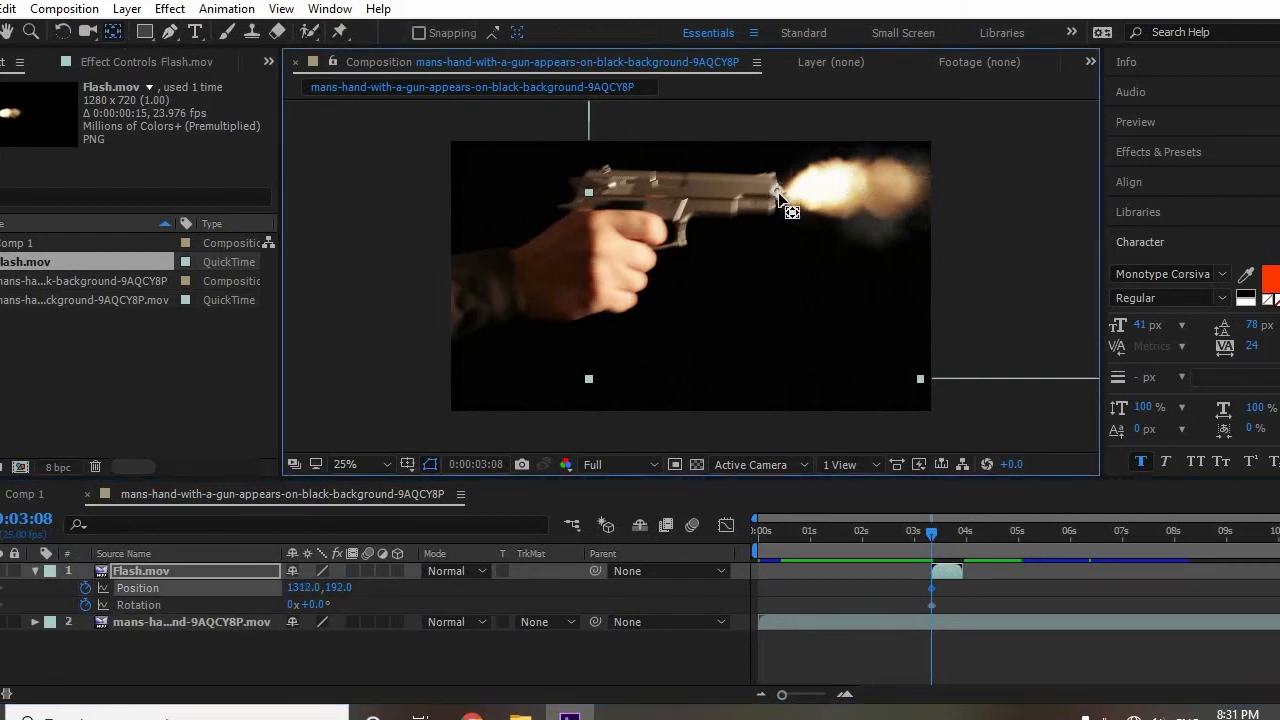
pyautogui.press('pagedown')
pyautogui.click(6, 31)
pyautogui.moveTo(838, 197); pyautogui.dragTo(829, 202)
pyautogui.press('pagedown')
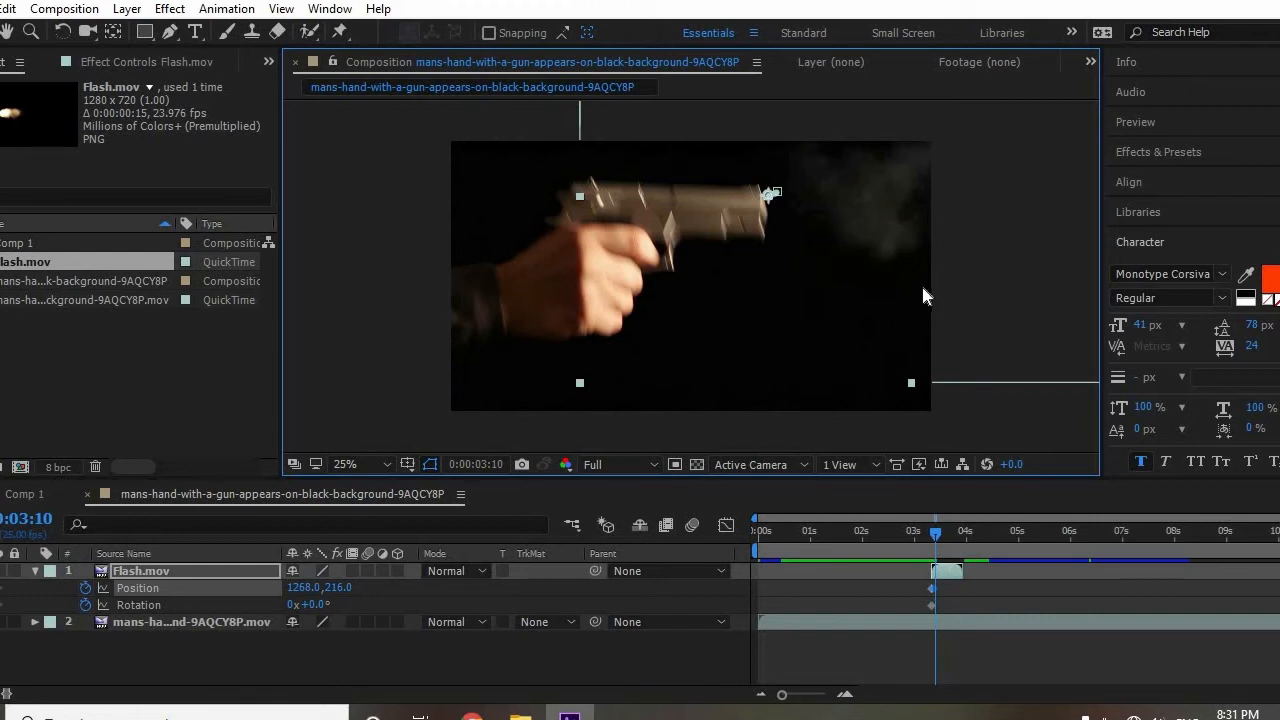
# Play back the shot from 0:00:02:22 to check how the flash follows the gun.
pyautogui.moveTo(934, 537); pyautogui.dragTo(907, 538)
pyautogui.press('space')
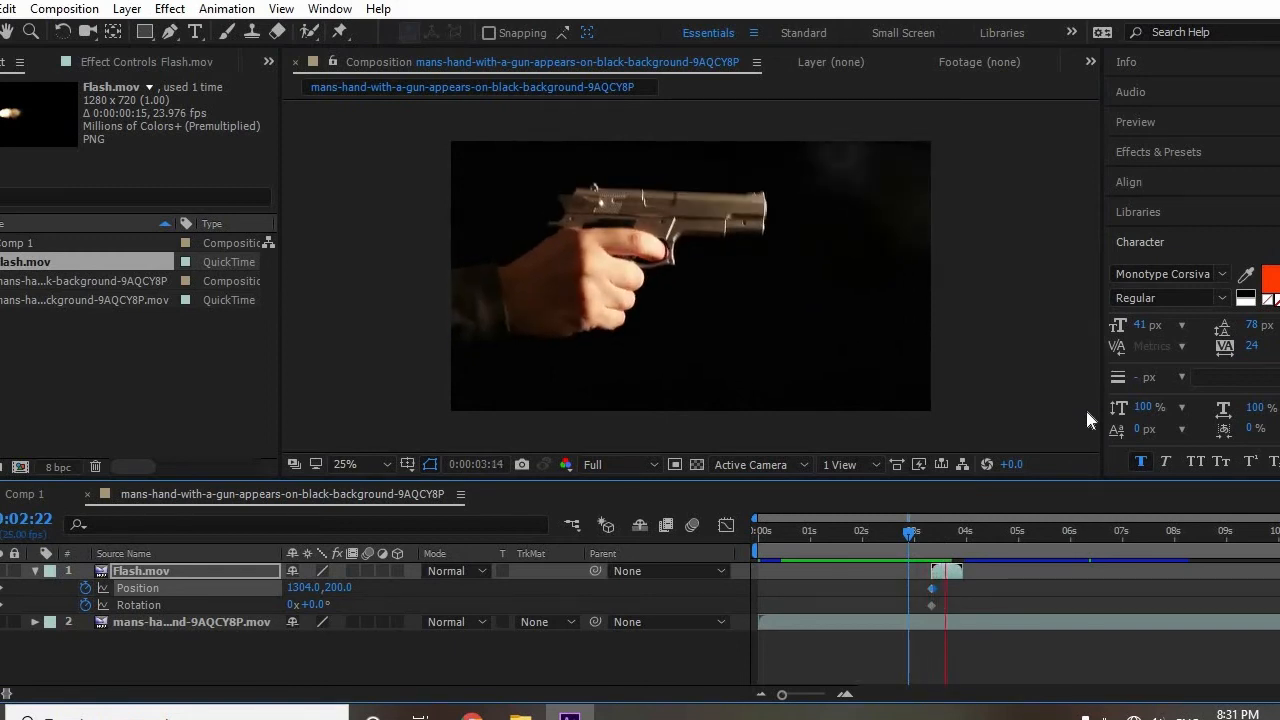
pyautogui.press('space')
# Rotate the flash to 3° at 0:00:03:09 to match the gun's angle, and preview the shot from 0:00:03:01.
pyautogui.moveTo(941, 537); pyautogui.dragTo(926, 538)
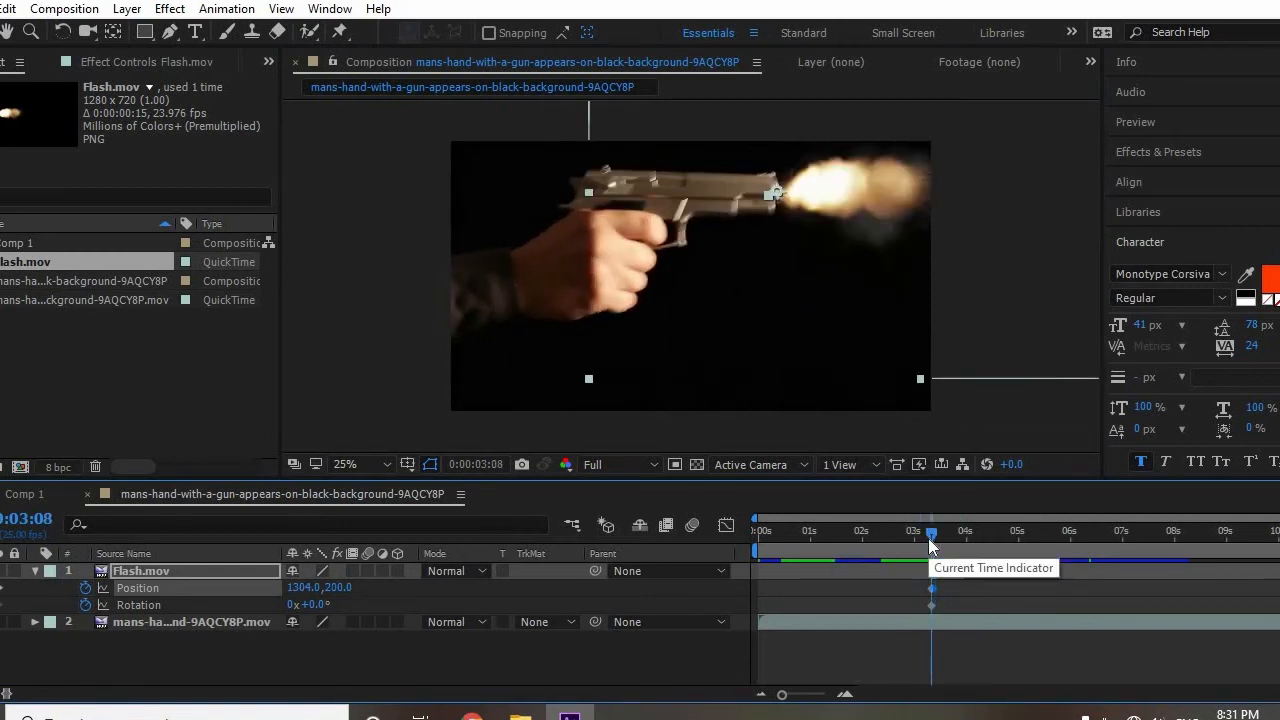
pyautogui.press('pagedown')
pyautogui.press('pageup')
pyautogui.press('pagedown')
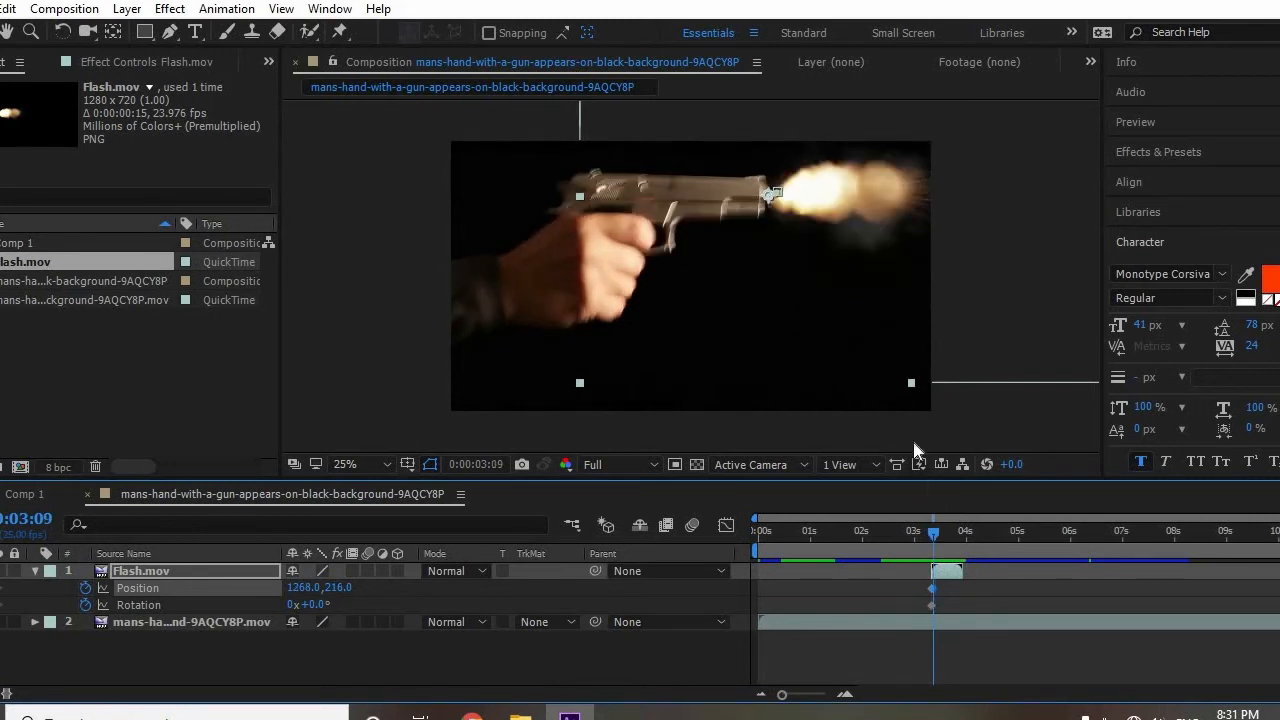
pyautogui.click(183, 603)
pyautogui.click(865, 181)
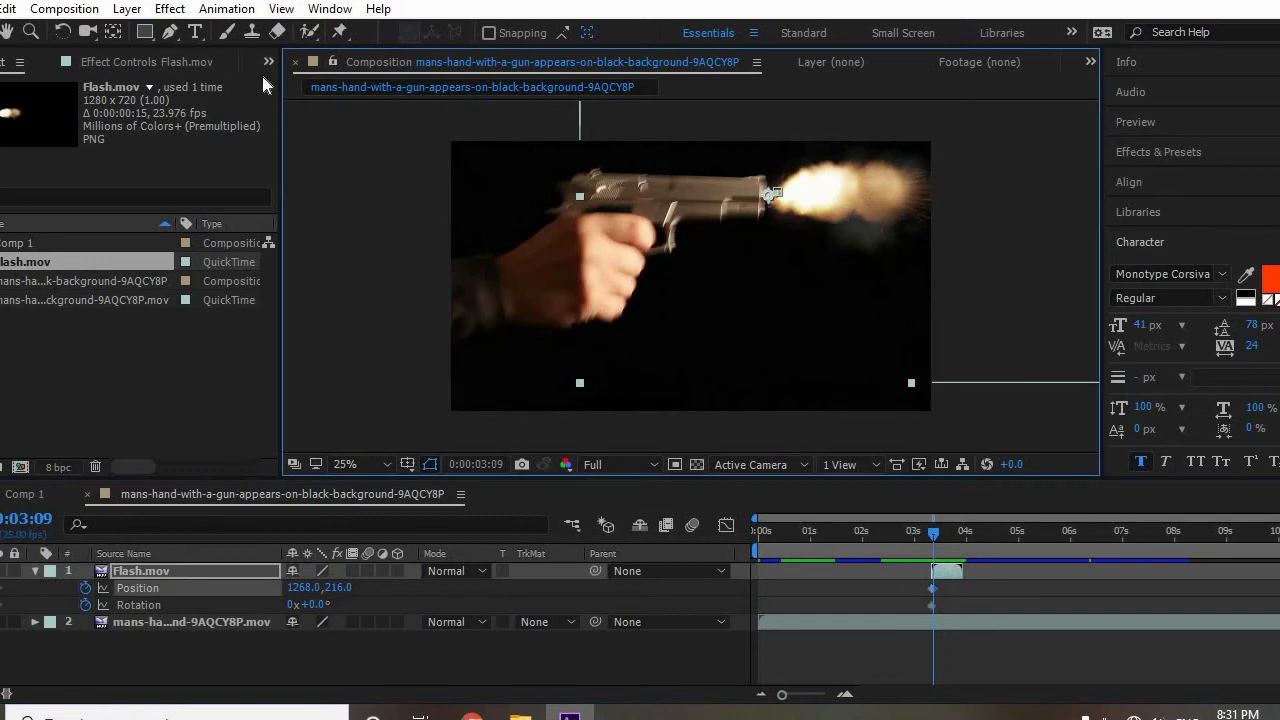
pyautogui.click(62, 31)
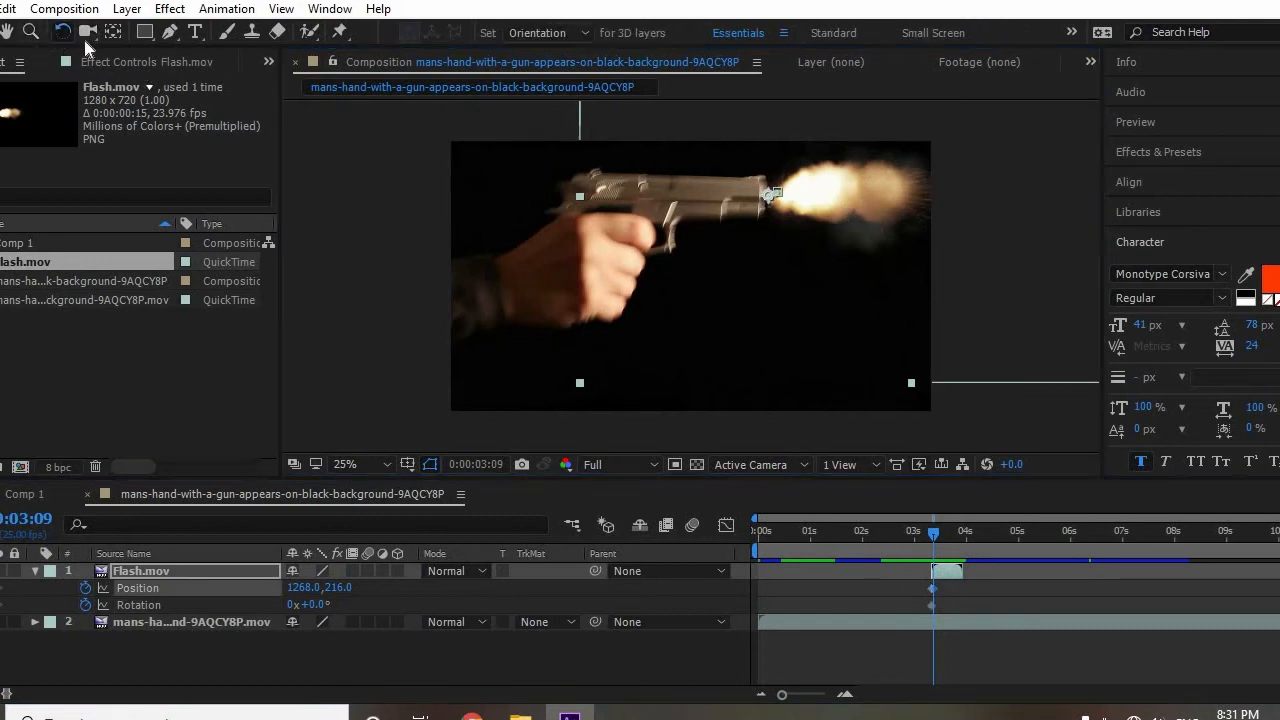
pyautogui.moveTo(868, 345); pyautogui.dragTo(855, 336)
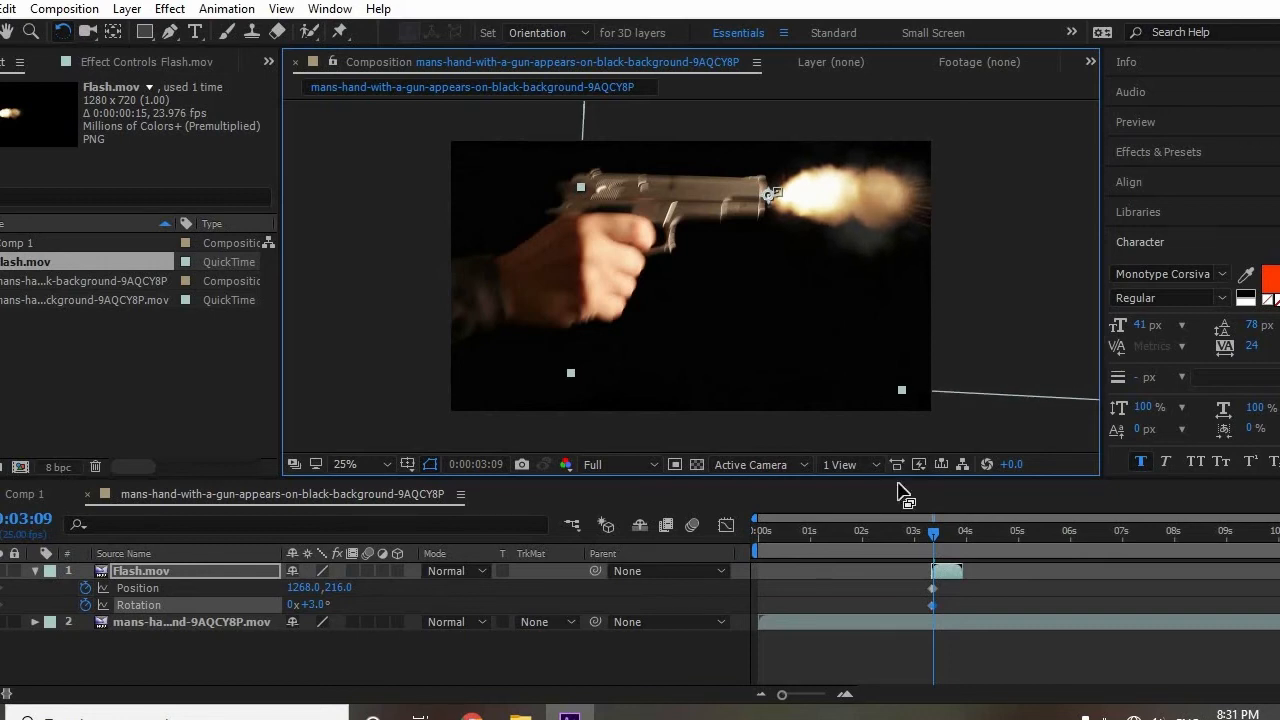
pyautogui.moveTo(935, 531); pyautogui.dragTo(917, 525)
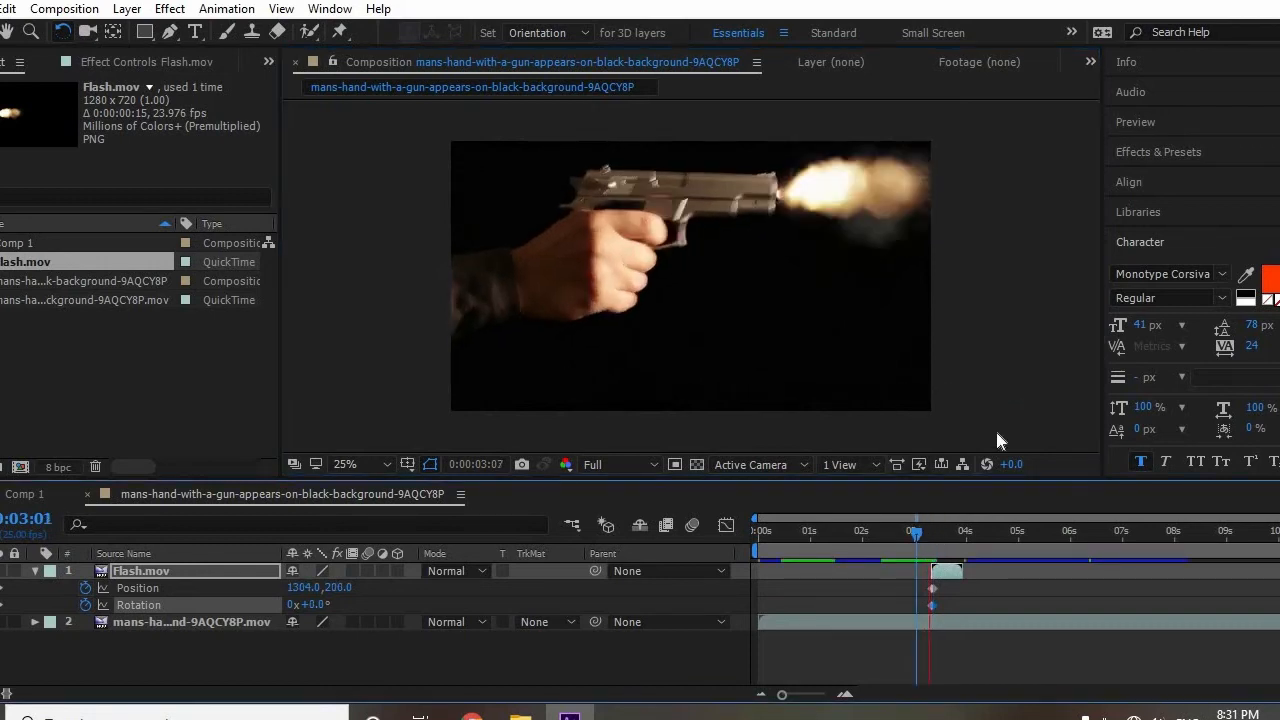
pyautogui.press('k')
# Apply the Curves effect to the flash layer and raise the midtones of its Red channel curve.
pyautogui.click(170, 9)
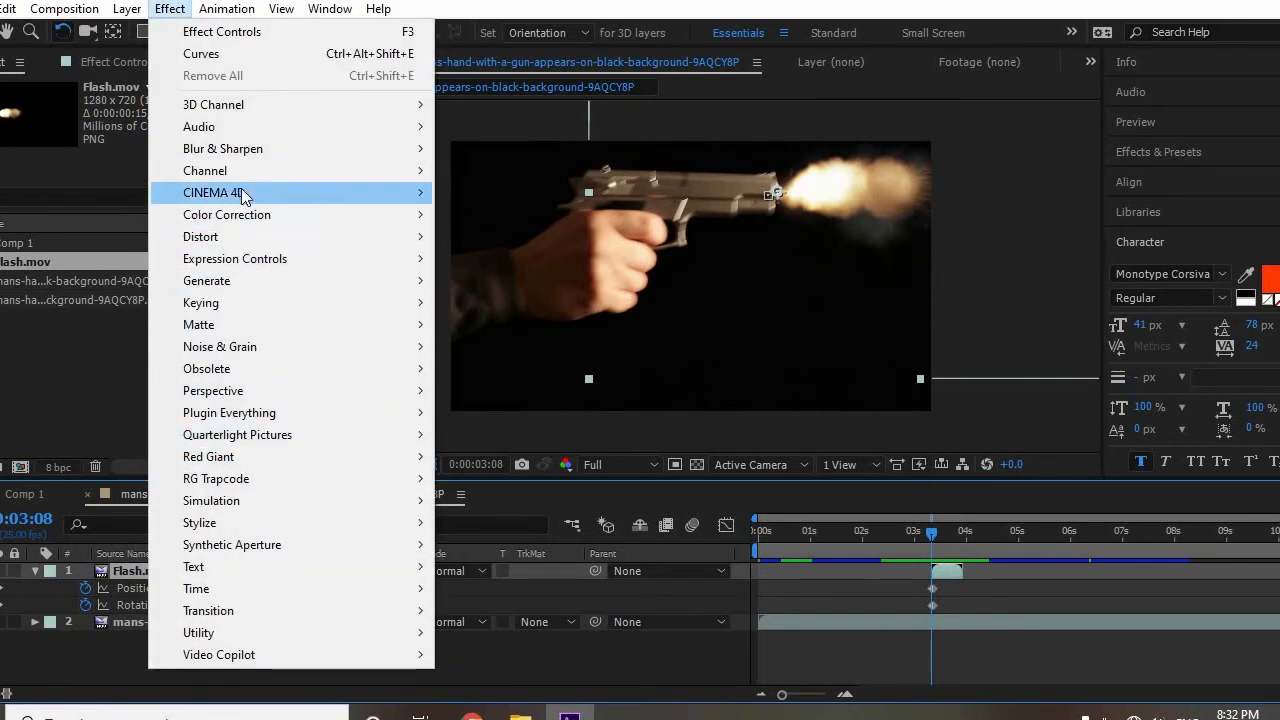
pyautogui.moveTo(241, 214)
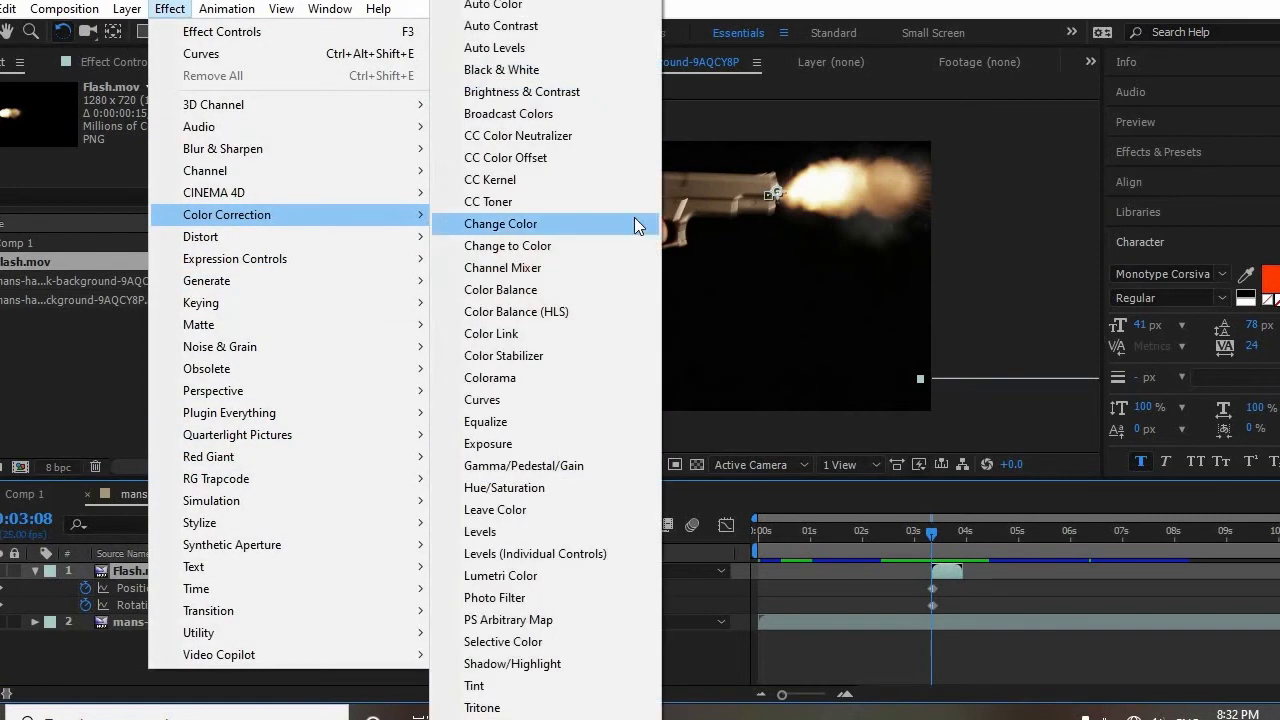
pyautogui.click(509, 399)
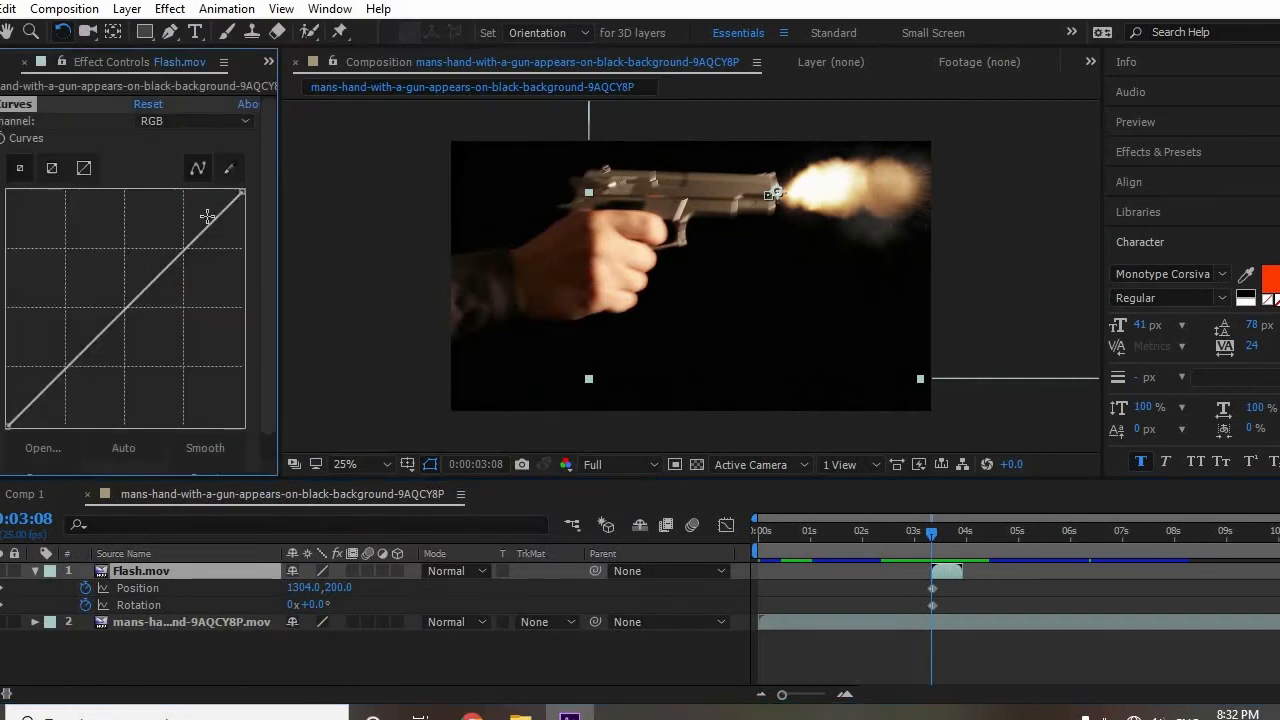
pyautogui.click(202, 119)
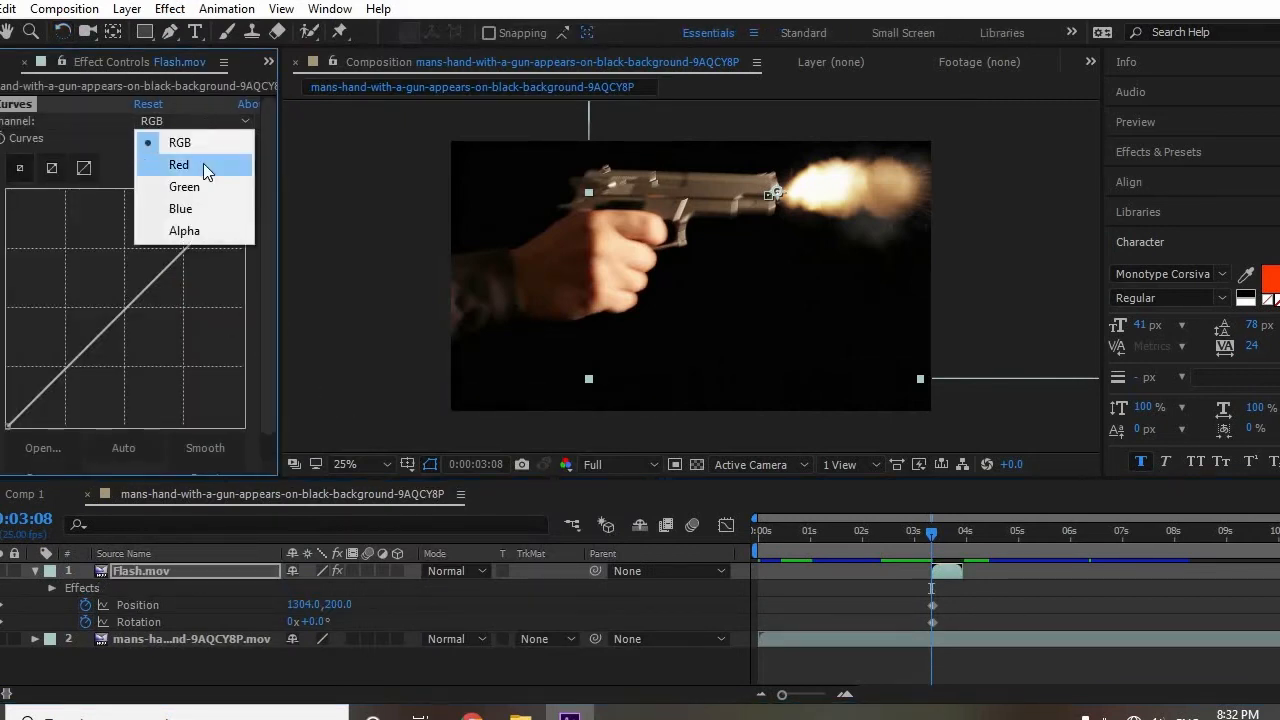
pyautogui.click(180, 164)
pyautogui.moveTo(146, 287); pyautogui.dragTo(114, 283)
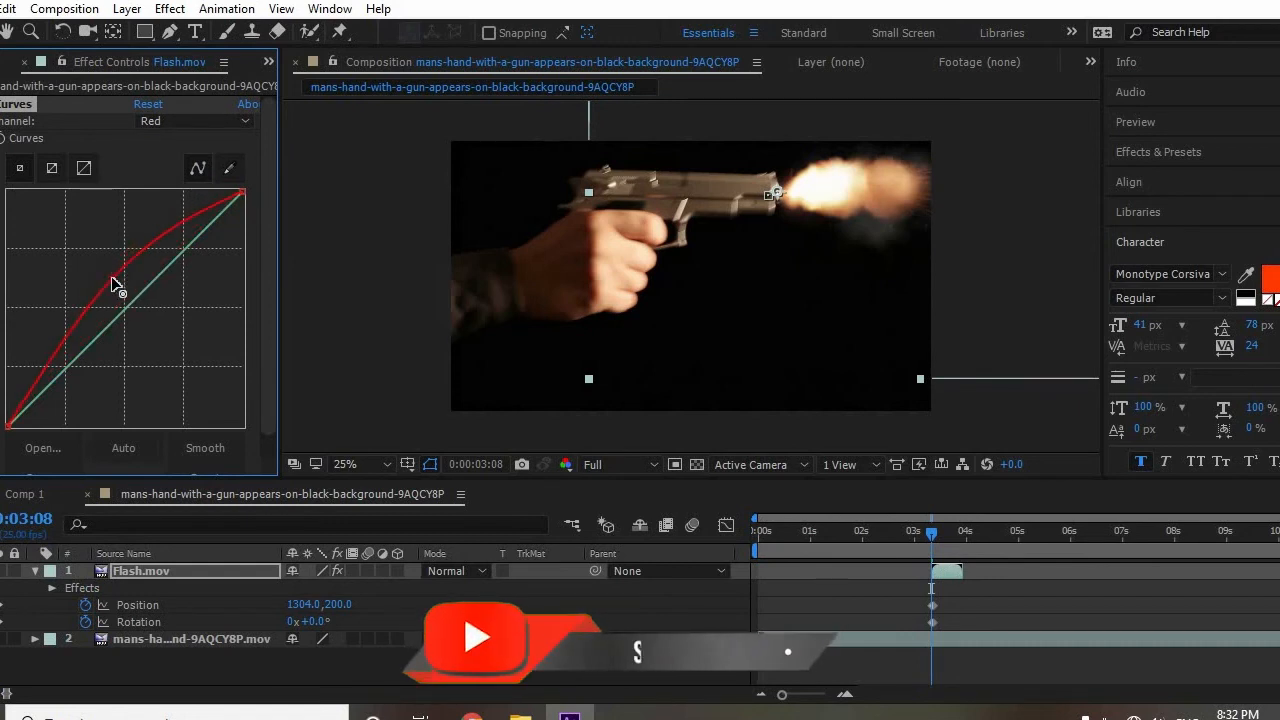
# Lower the midtones of the flash layer's Green channel curve and raise those of its Blue channel curve slightly.
pyautogui.click(197, 118)
pyautogui.click(184, 187)
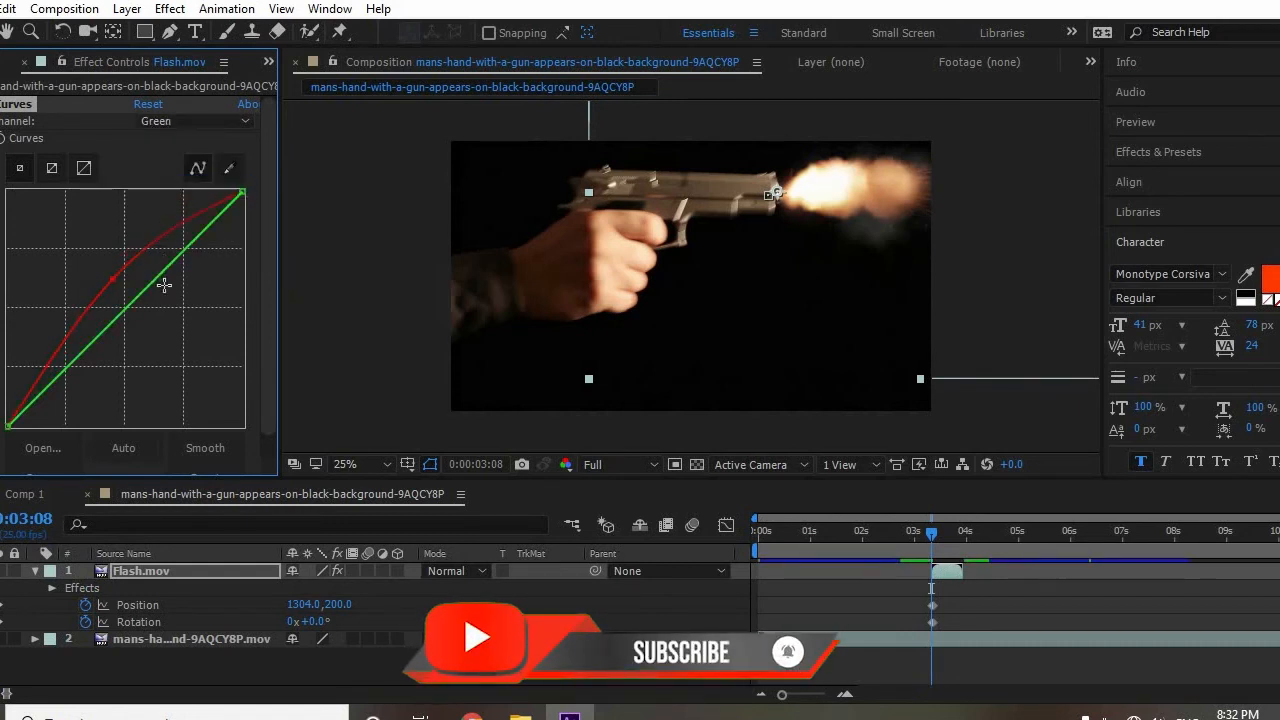
pyautogui.moveTo(163, 277)
pyautogui.mouseDown()
pyautogui.moveTo(177, 303)
pyautogui.moveTo(149, 280)
pyautogui.moveTo(156, 299)
pyautogui.mouseUp()
pyautogui.click(185, 122)
pyautogui.click(178, 208)
pyautogui.moveTo(142, 296)
pyautogui.mouseDown()
pyautogui.moveTo(162, 334)
pyautogui.moveTo(142, 288)
pyautogui.mouseUp()
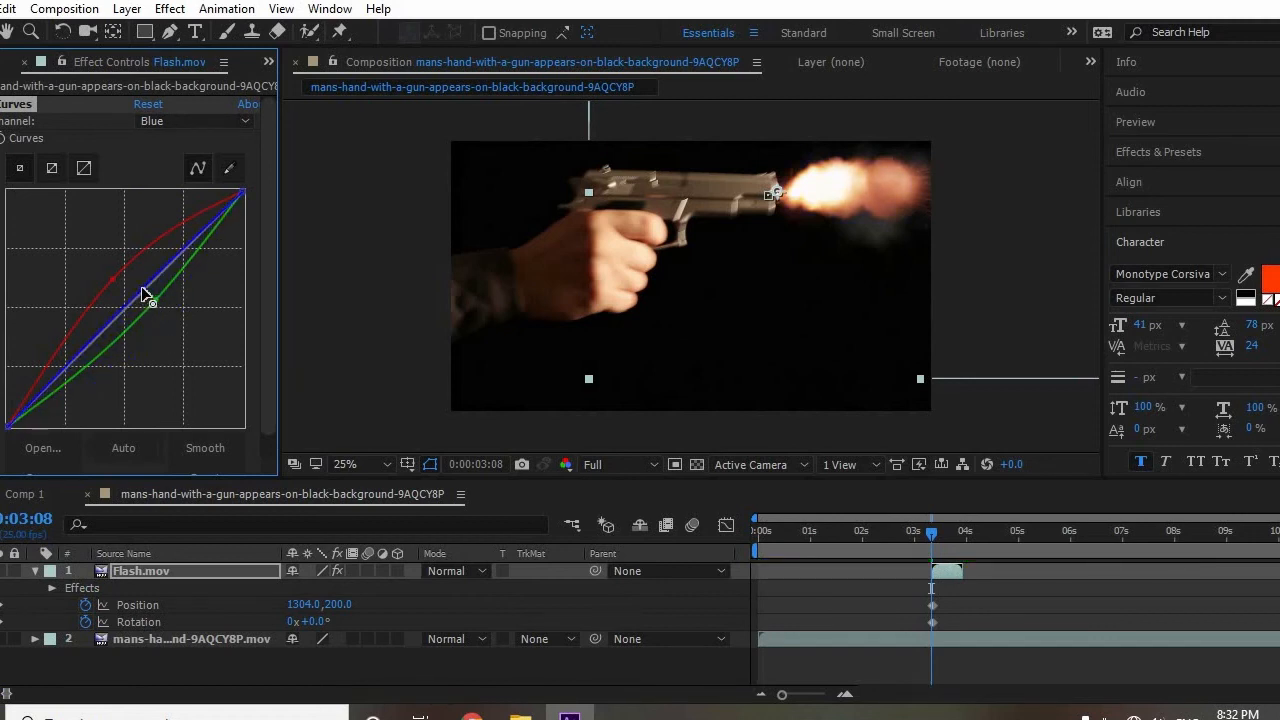
# Add a new adjustment layer above the flash and gun layers and apply the Curves color correction effect to it.
pyautogui.rightClick(160, 690)
pyautogui.moveTo(205, 491)
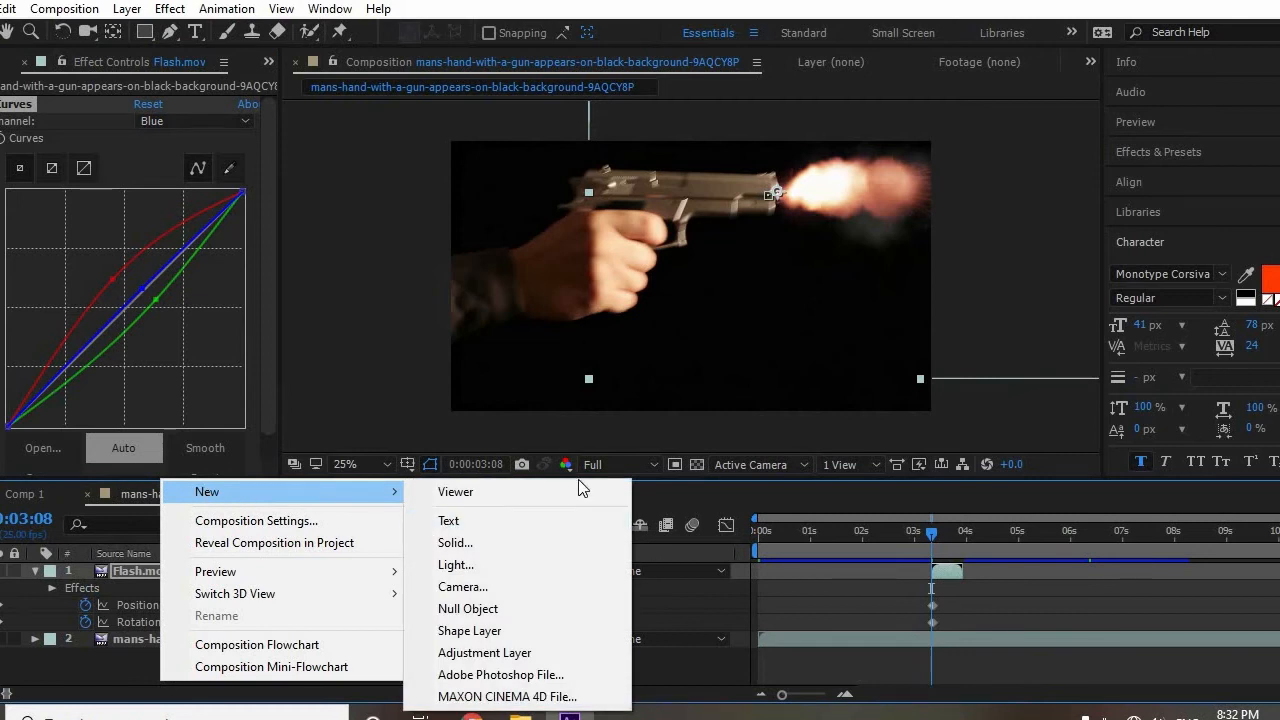
pyautogui.click(532, 653)
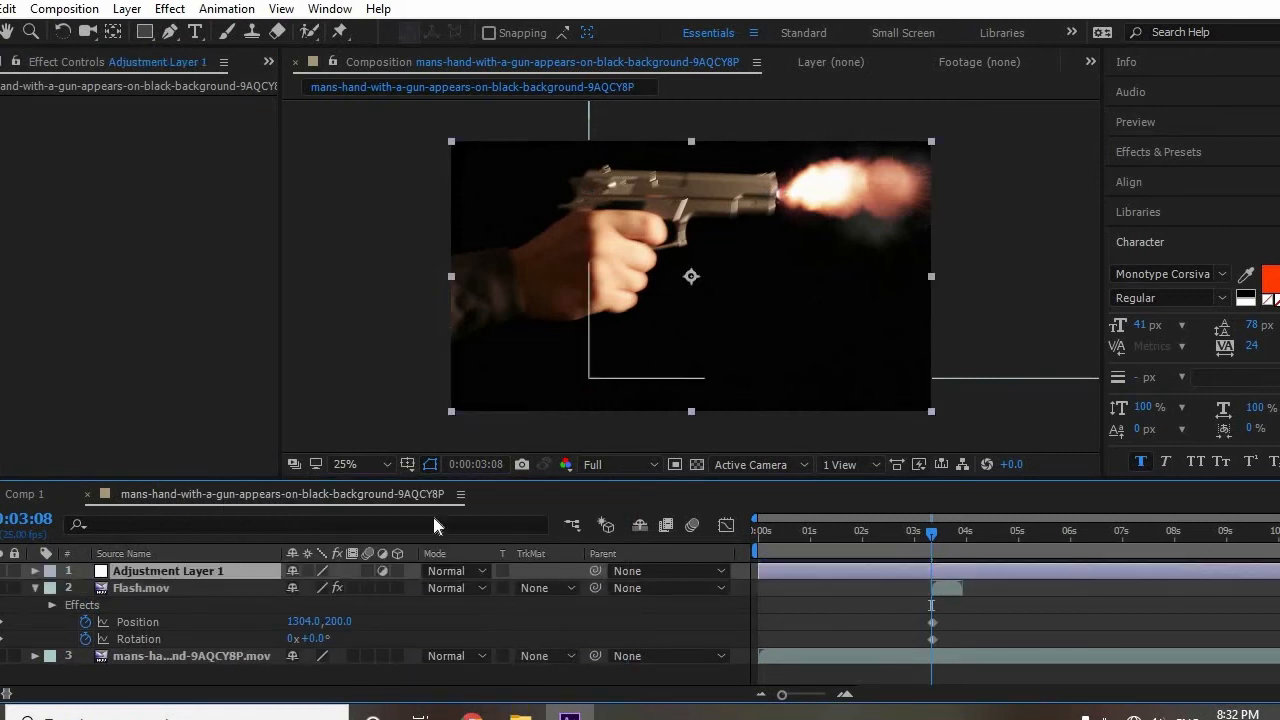
pyautogui.click(170, 9)
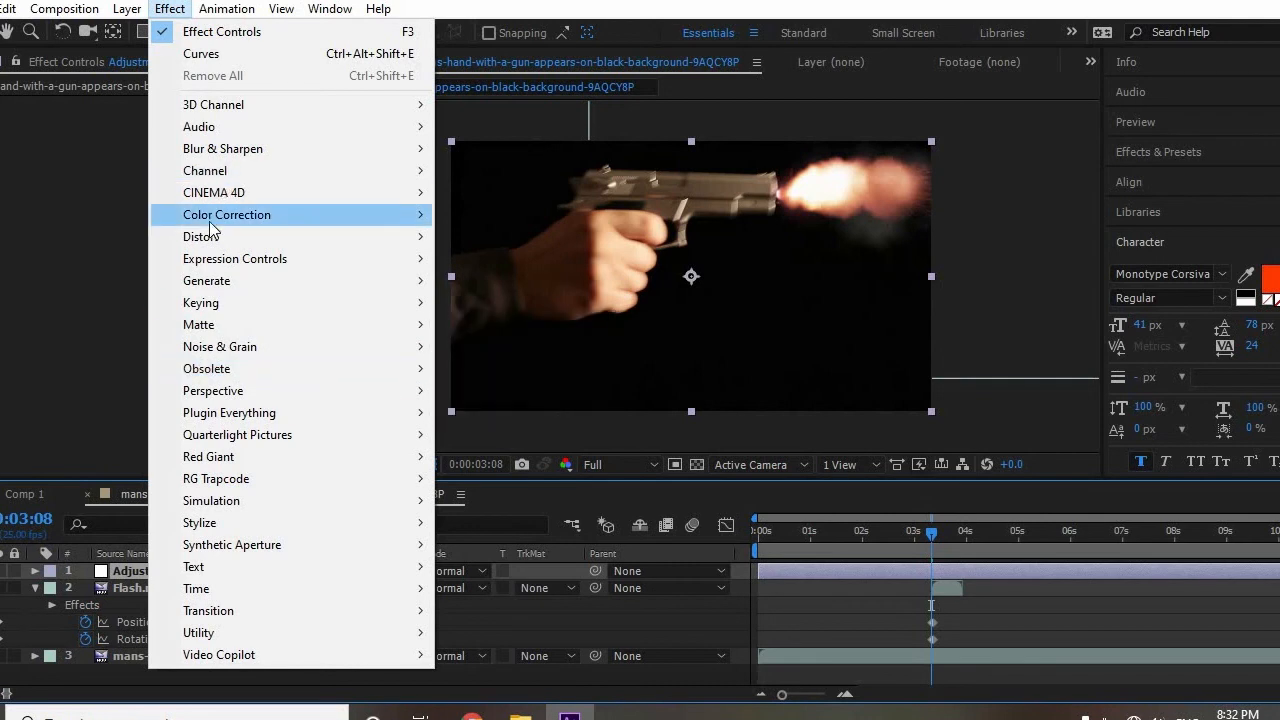
pyautogui.moveTo(212, 220)
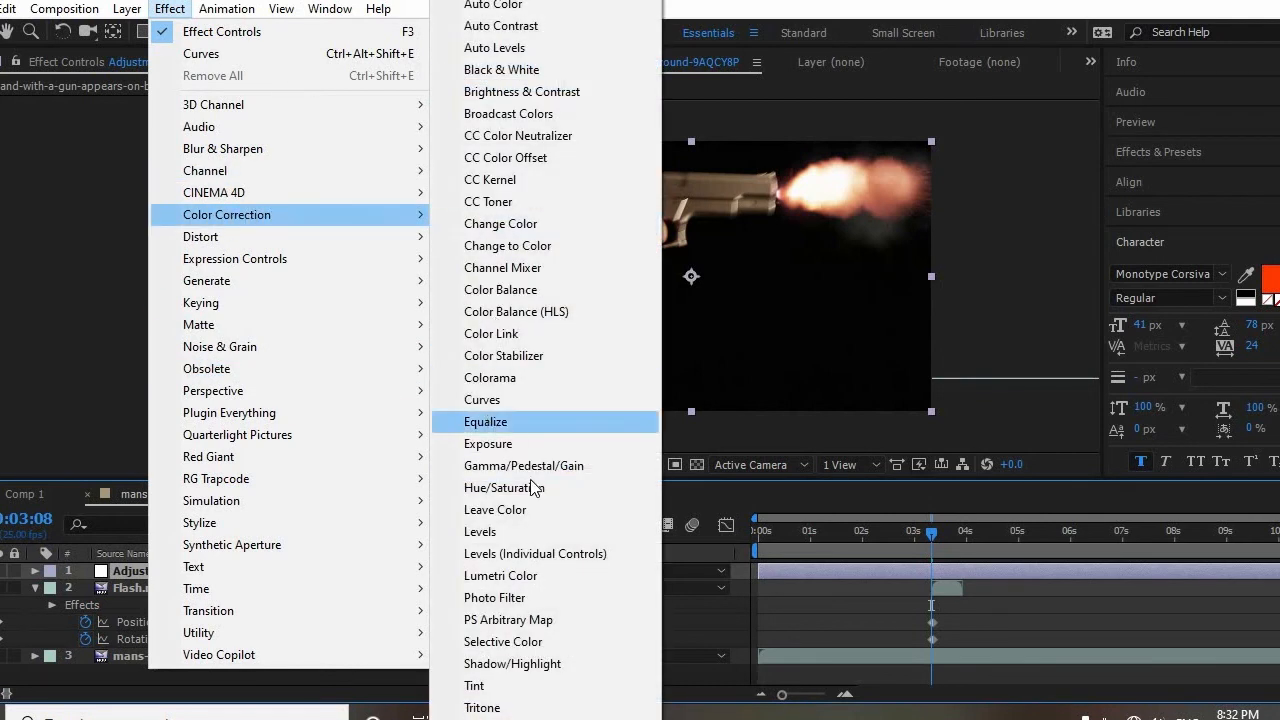
pyautogui.click(505, 400)
# Raise the midtones of the adjustment layer's RGB curve moderately and those of its Red channel curve slightly.
pyautogui.click(209, 120)
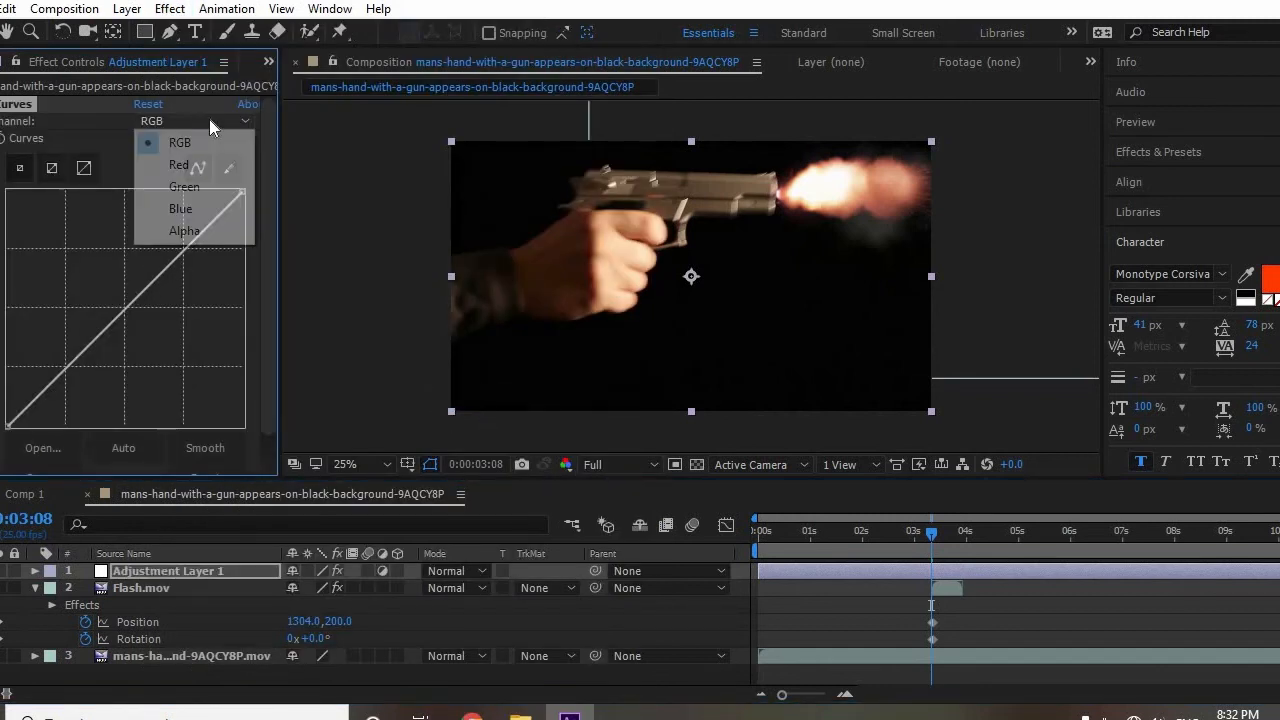
pyautogui.click(125, 310)
pyautogui.moveTo(126, 300); pyautogui.dragTo(114, 297)
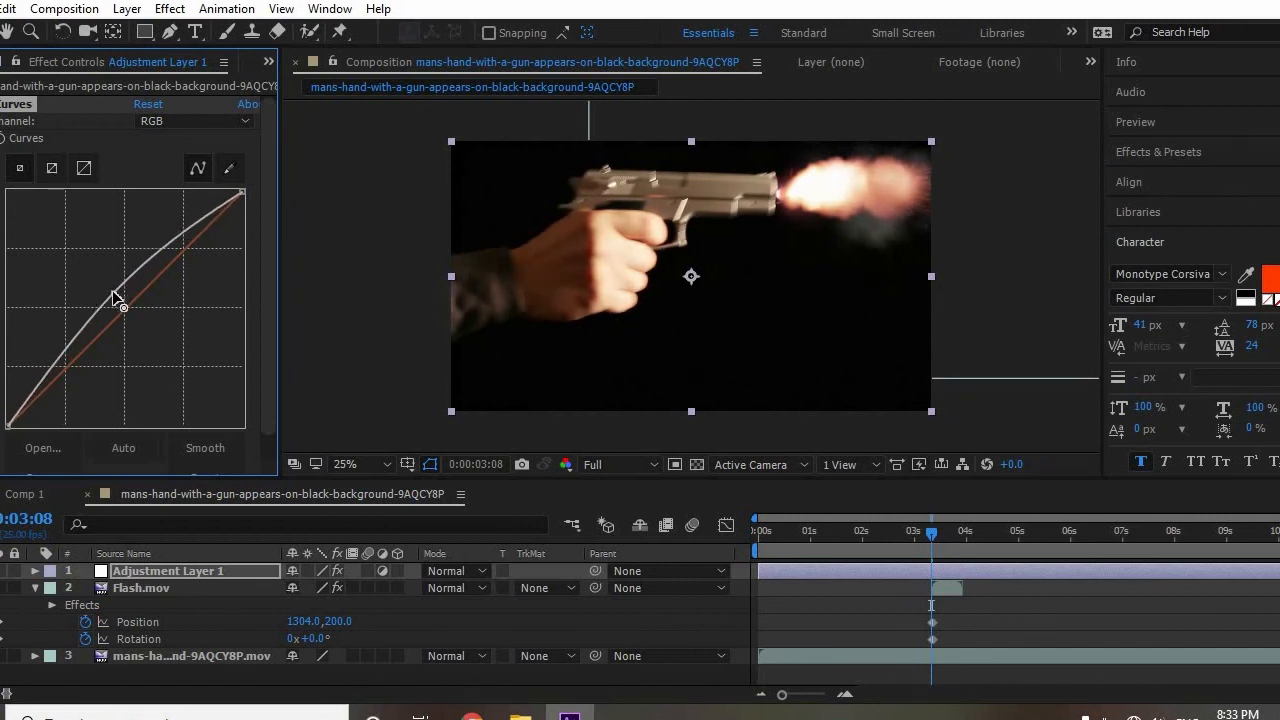
pyautogui.click(203, 121)
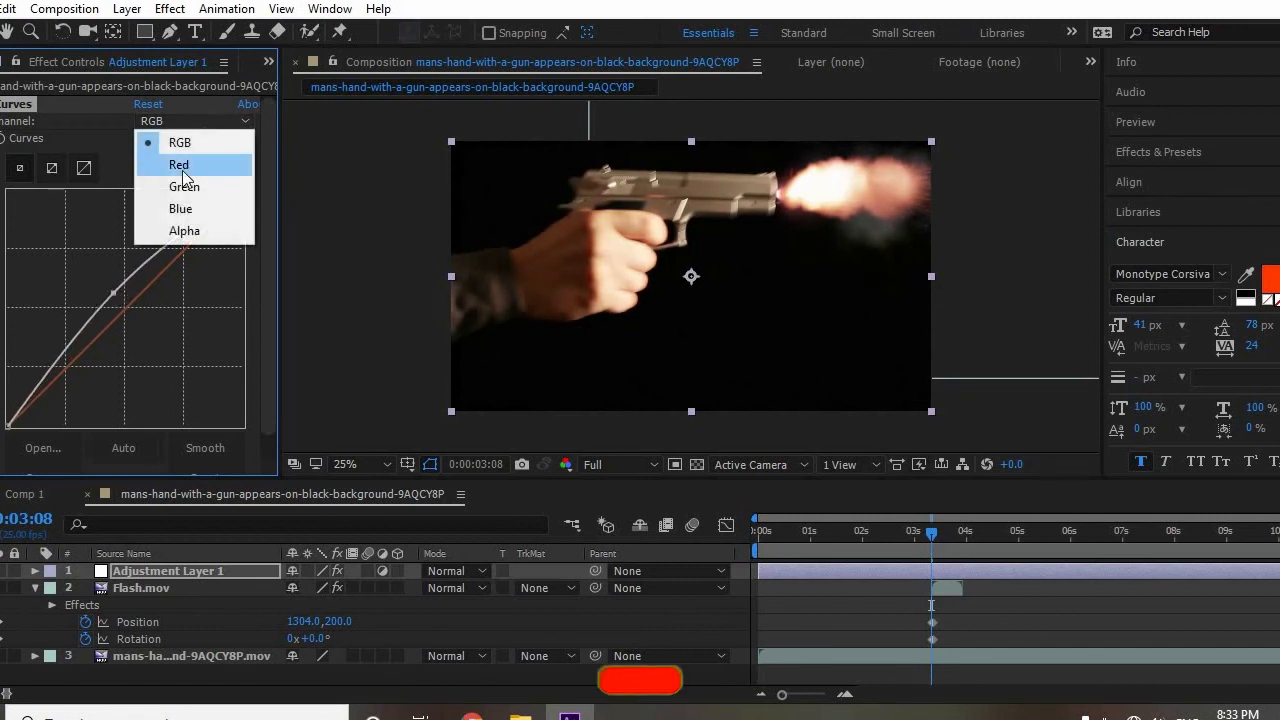
pyautogui.click(180, 165)
pyautogui.moveTo(146, 288)
pyautogui.mouseDown()
pyautogui.moveTo(154, 310)
pyautogui.moveTo(136, 297)
pyautogui.mouseUp()
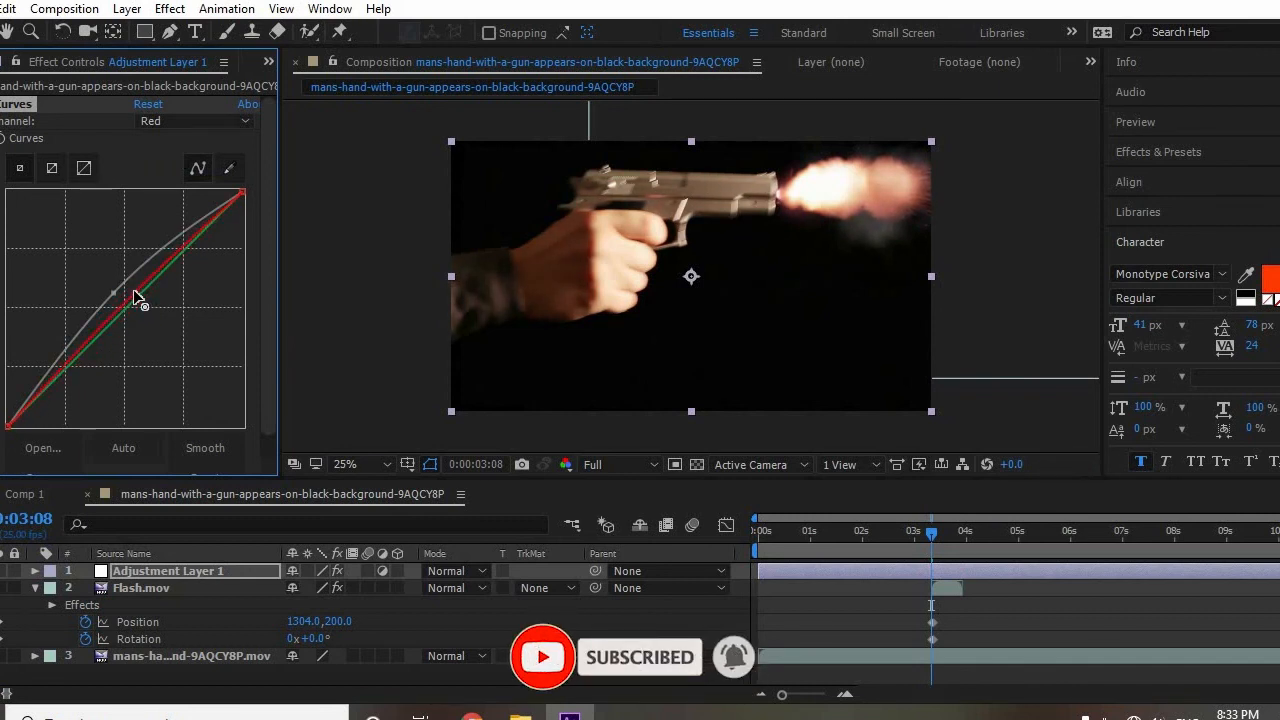
# Lower the midtones of the adjustment layer's Green channel curve slightly, and return the current time to 0:00:00:00.
pyautogui.click(197, 119)
pyautogui.click(180, 186)
pyautogui.moveTo(139, 292); pyautogui.dragTo(138, 306)
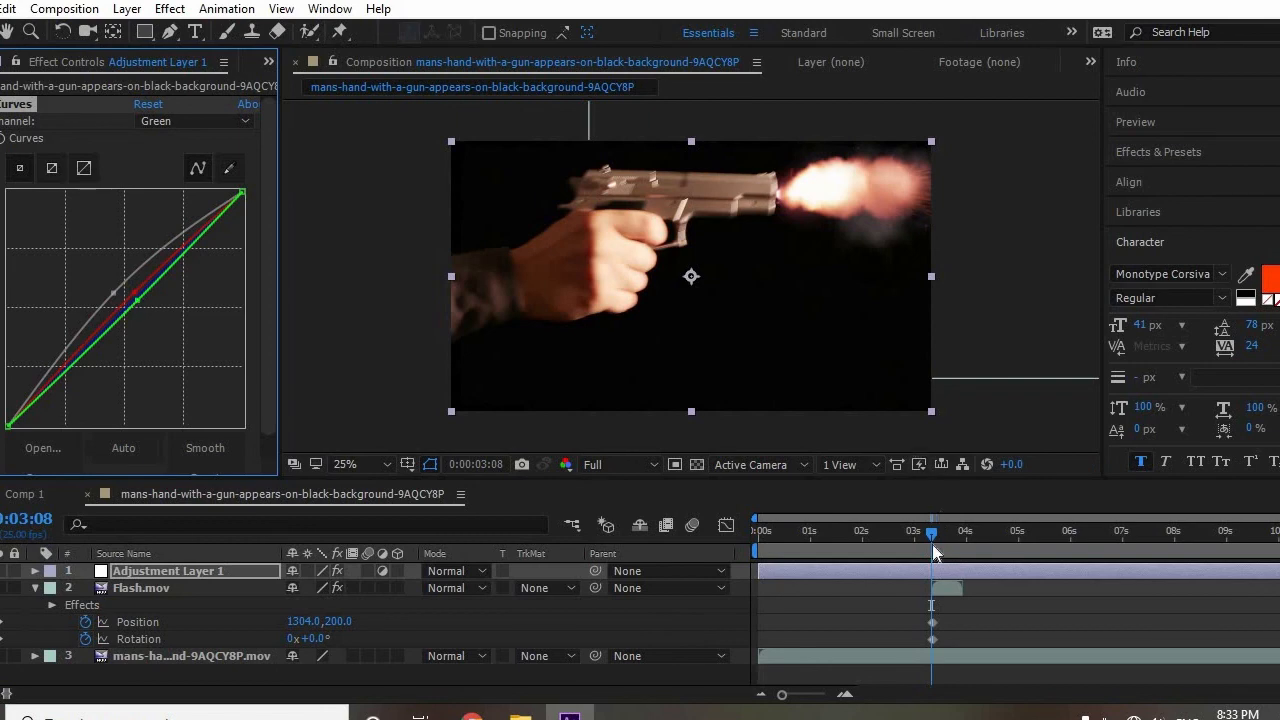
pyautogui.moveTo(897, 531); pyautogui.dragTo(834, 538)
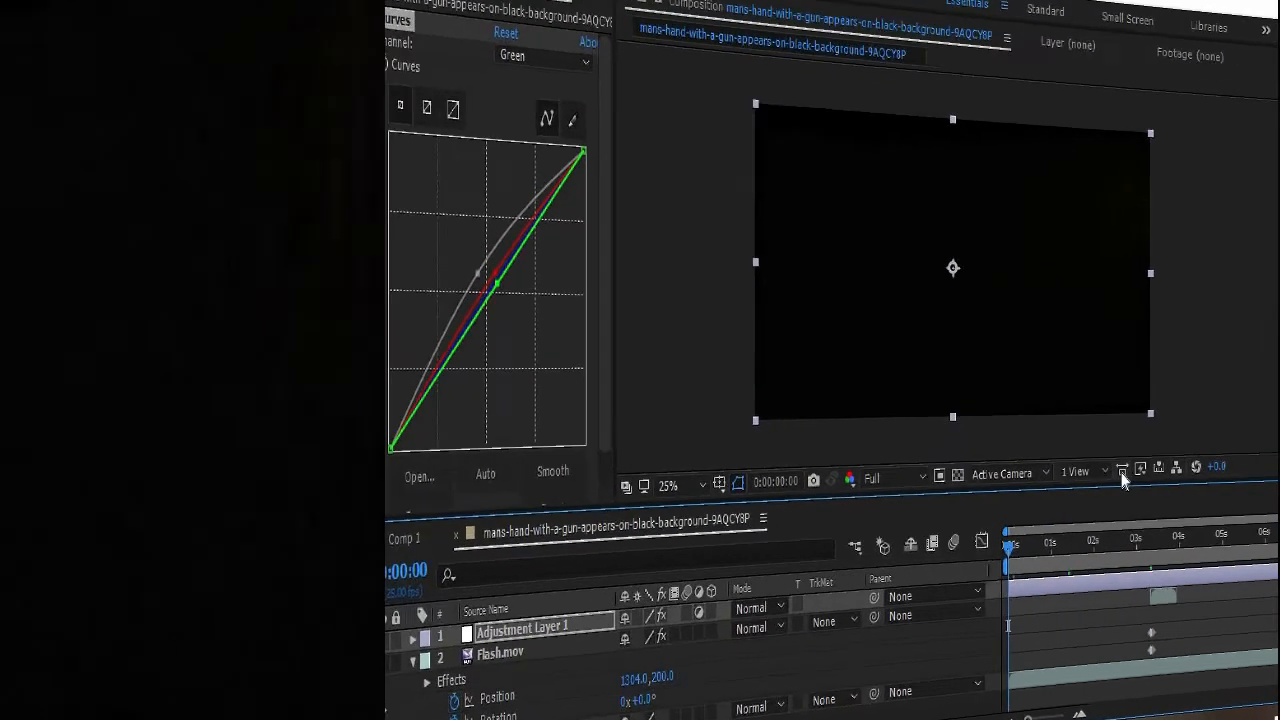